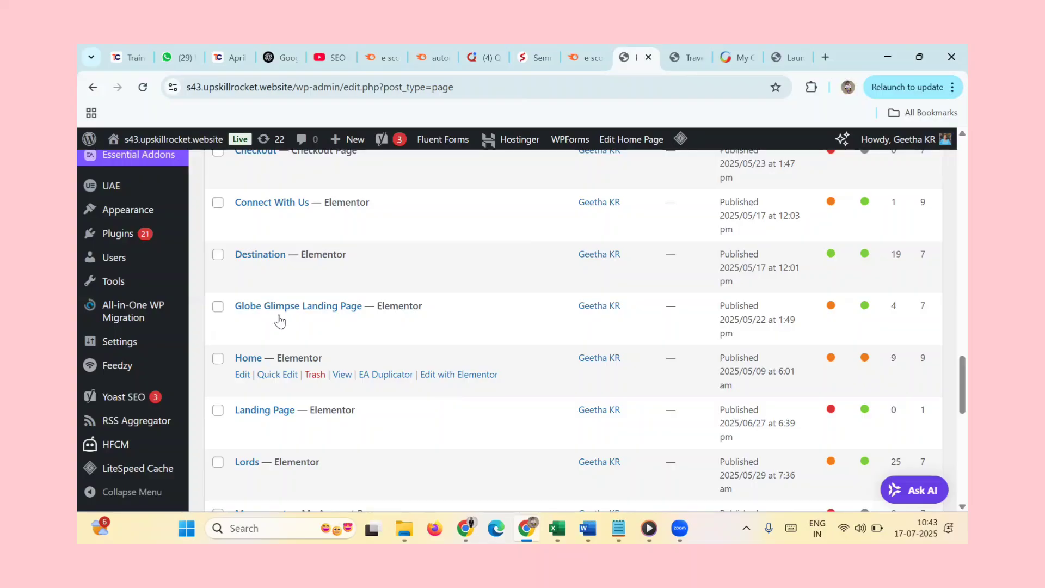
- Open the Add Plugins page and search the plugin directory for "elementor"
mouse_move(158, 244)
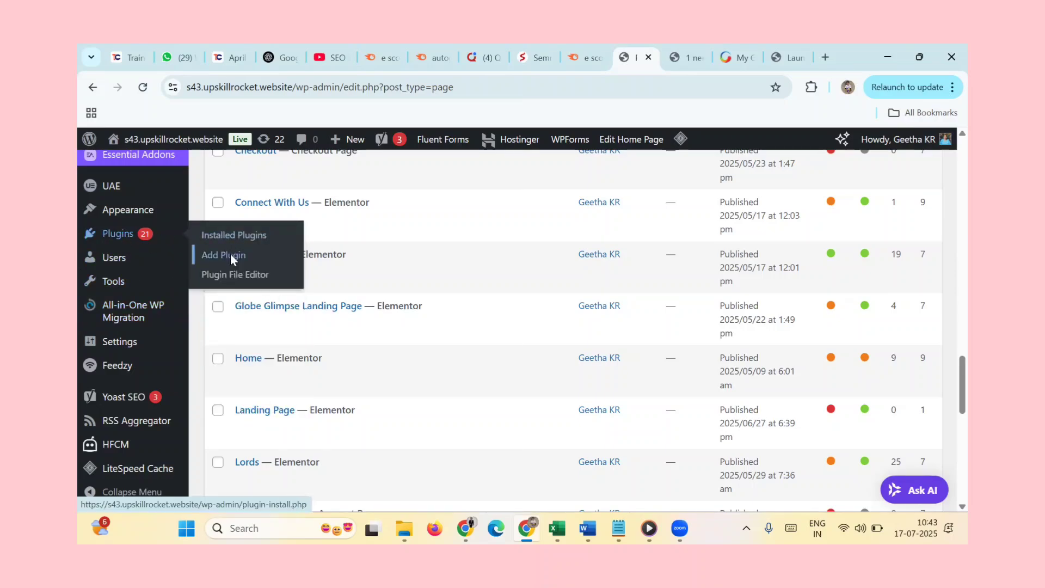
left_click(230, 254)
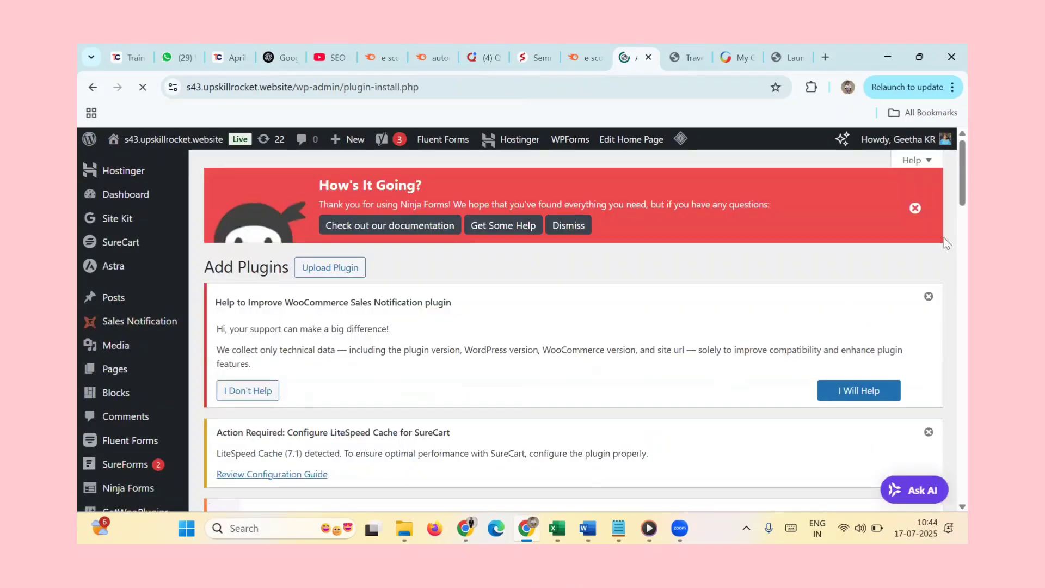
scroll(945, 271, "down", 5)
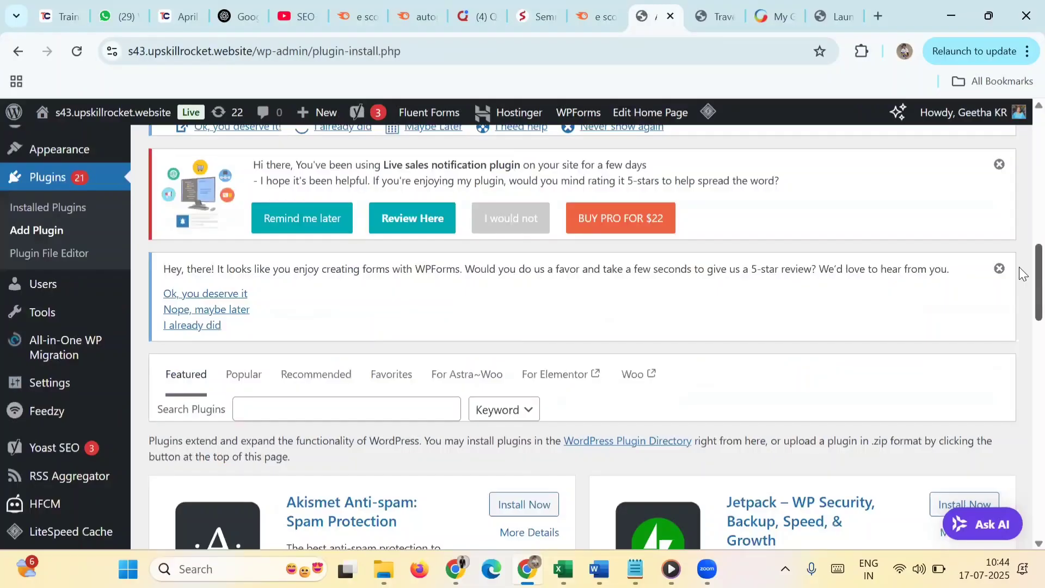
left_click(384, 412)
type("ele")
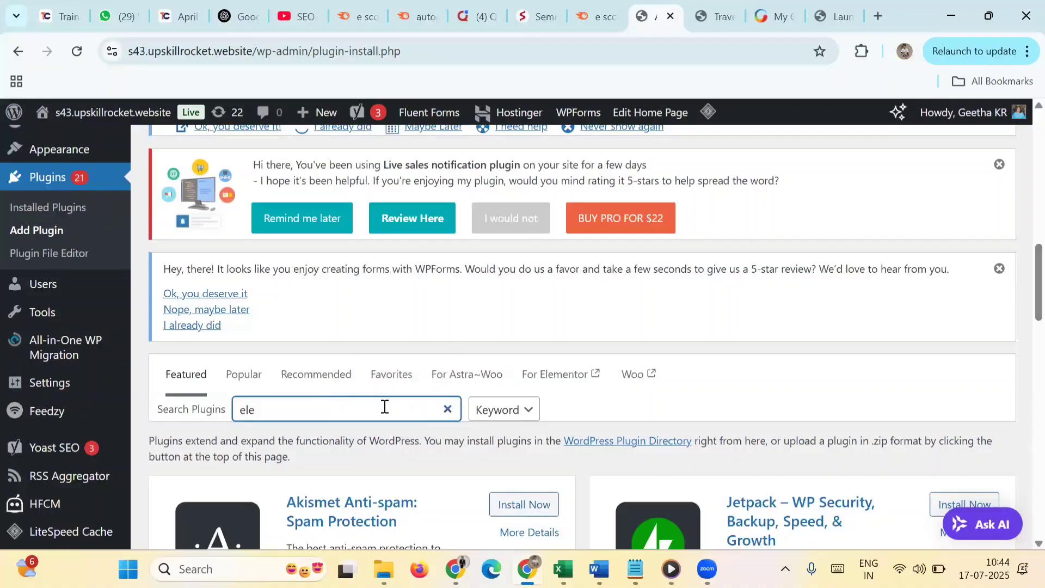
type("mentor")
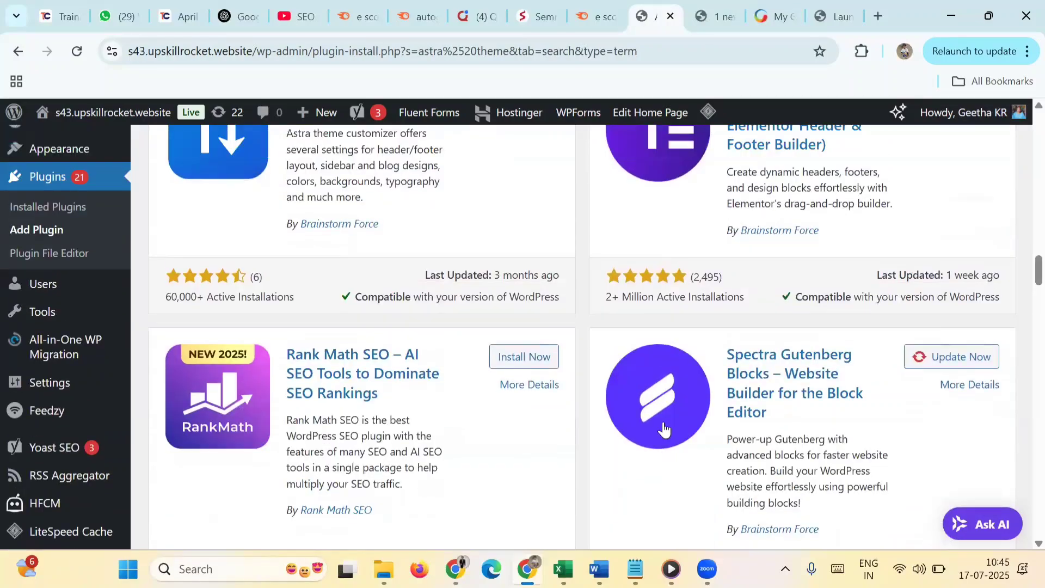
- Create a new WordPress page and title it "Elementor Tutorial"
scroll(653, 403, "up", 4)
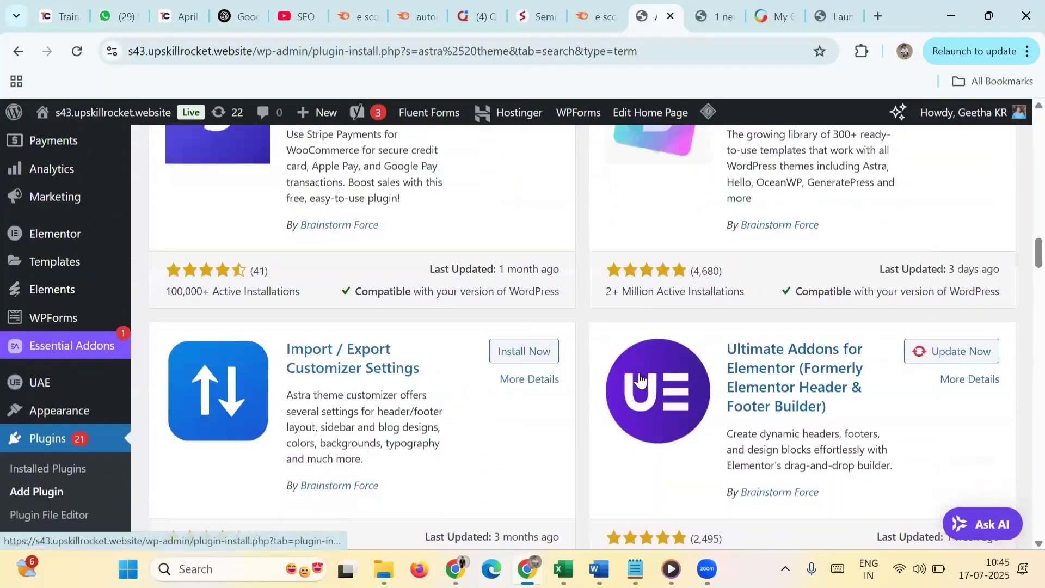
scroll(640, 381, "up", 10)
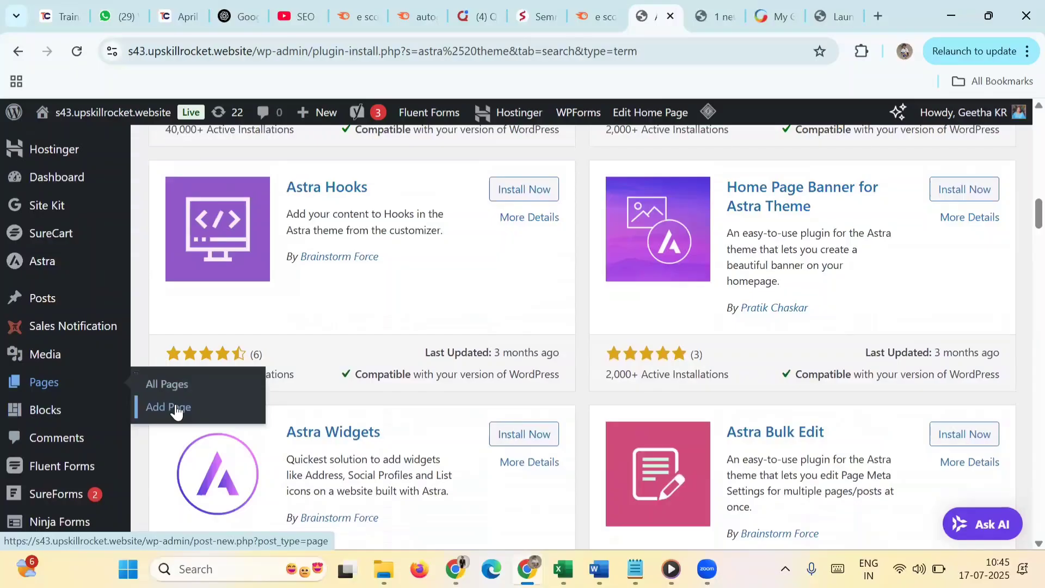
left_click(176, 410)
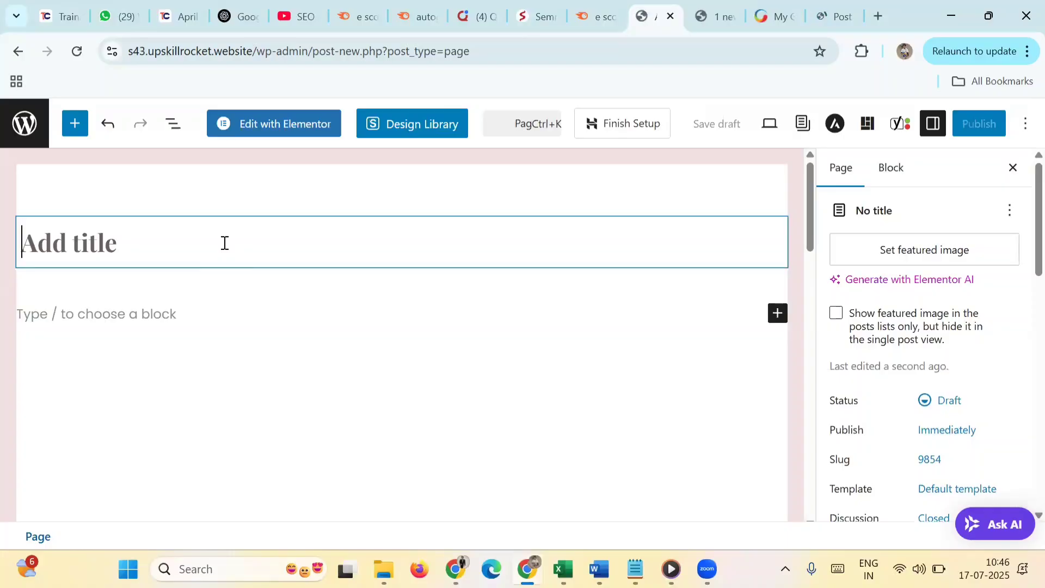
type("Elementor ")
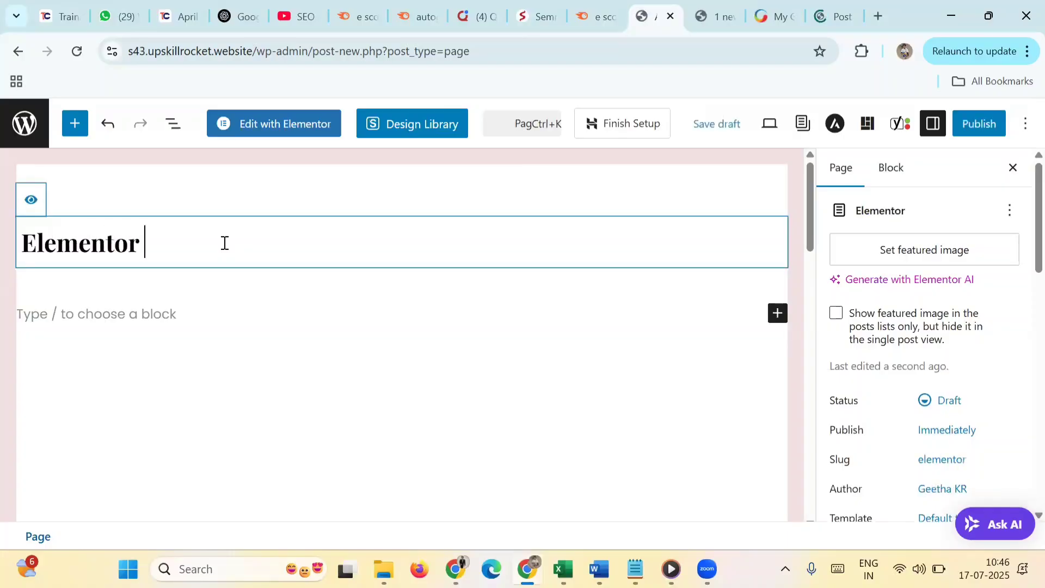
type("Tutorial")
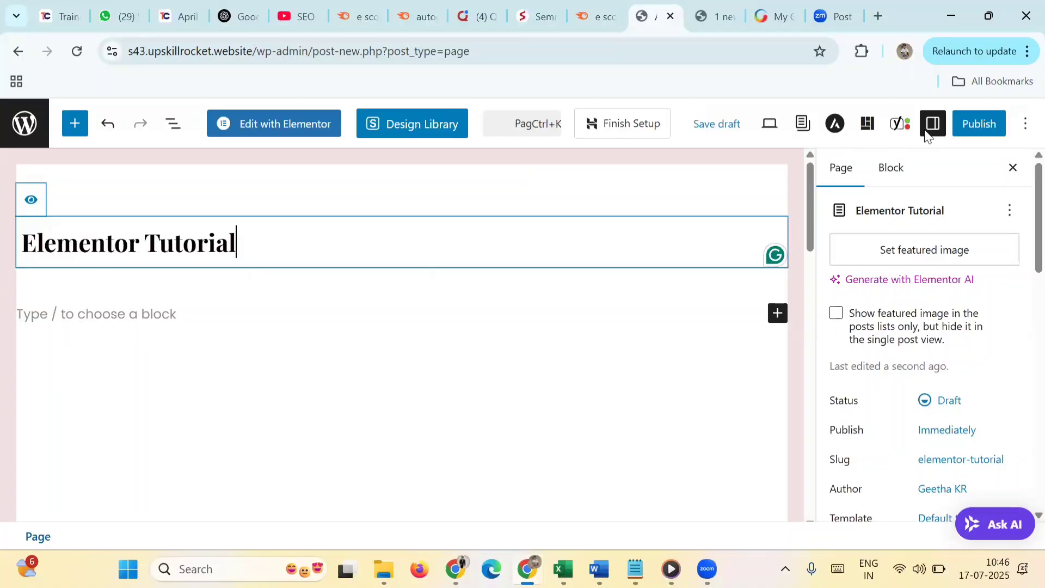
- Publish the Elementor Tutorial page and open it in the Elementor editor with the widget library showing
left_click(976, 129)
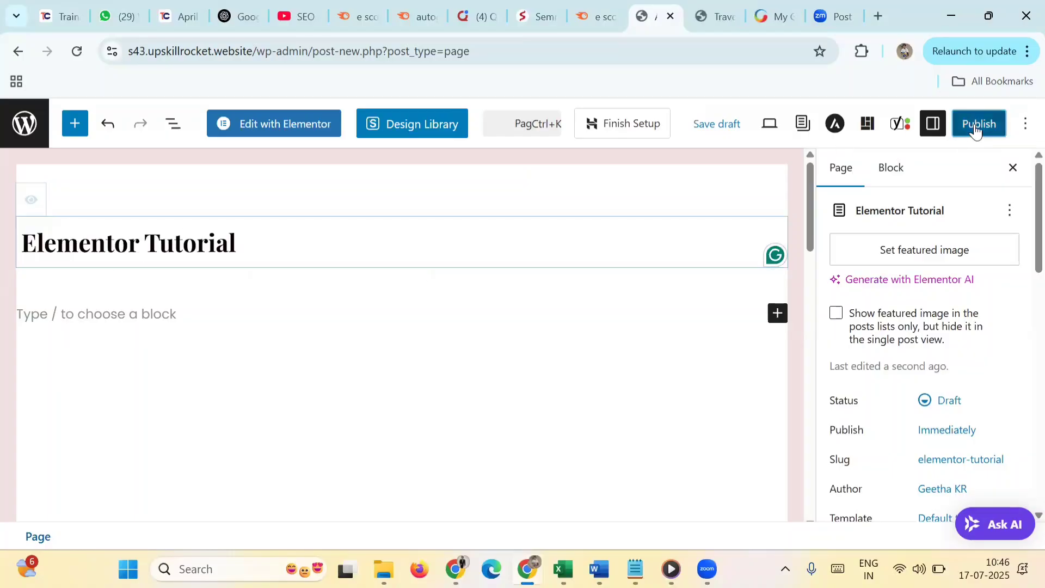
left_click(266, 128)
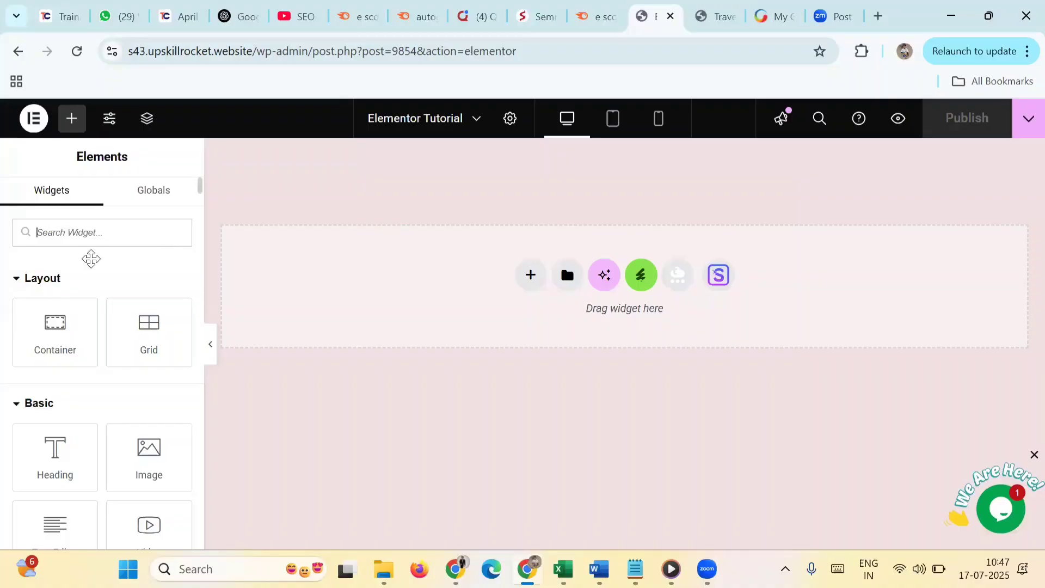
left_click(74, 127)
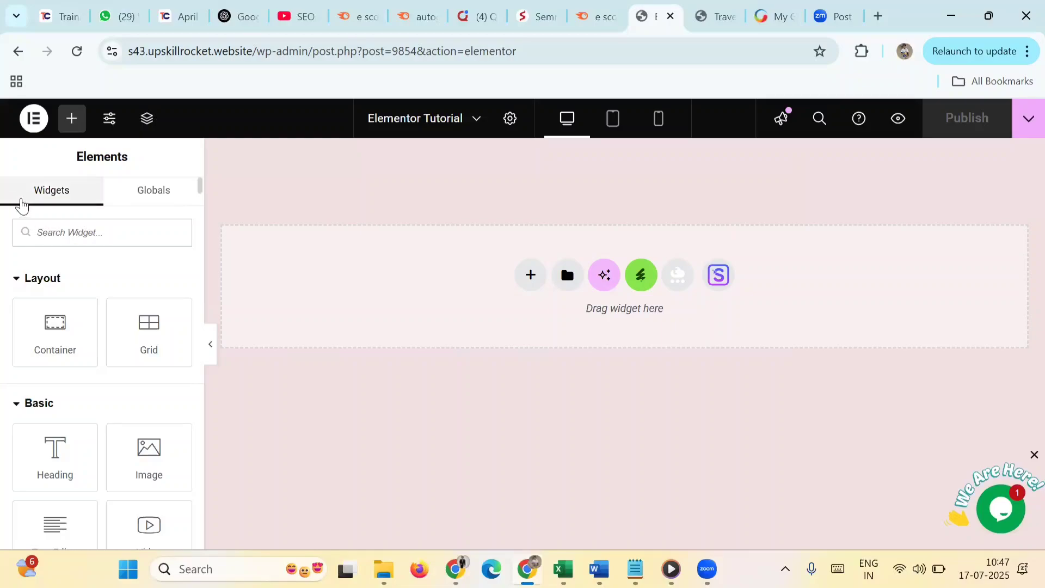
left_click(54, 197)
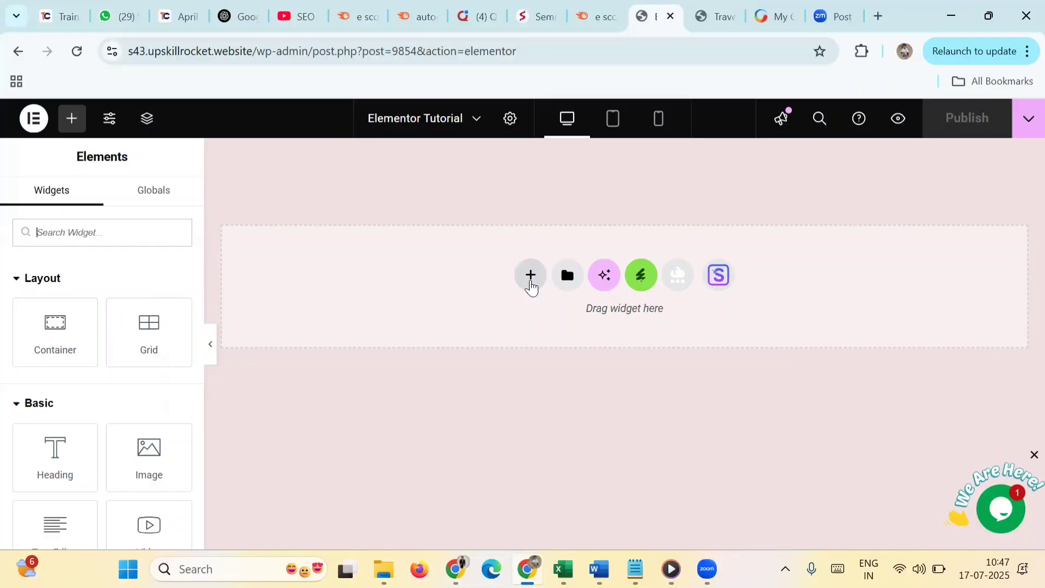
- Add a Flexbox container with the single Direction Column structure to the empty page
left_click(531, 276)
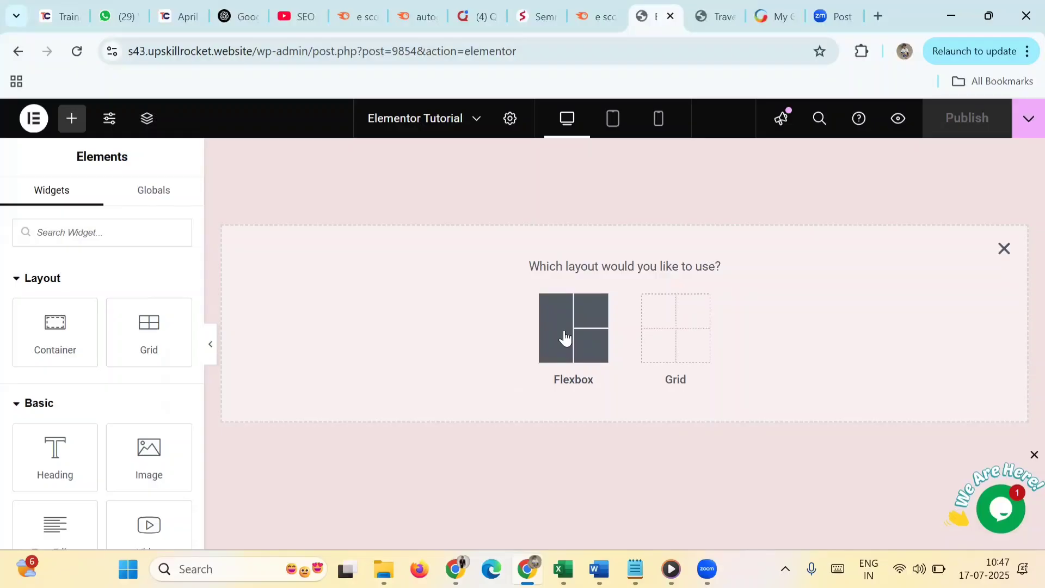
left_click(564, 337)
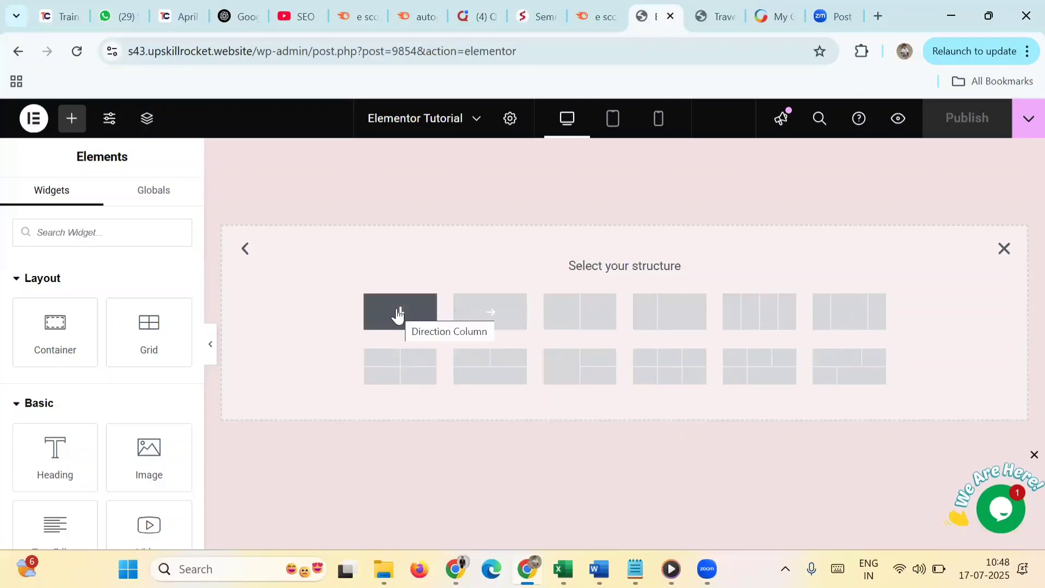
left_click(399, 310)
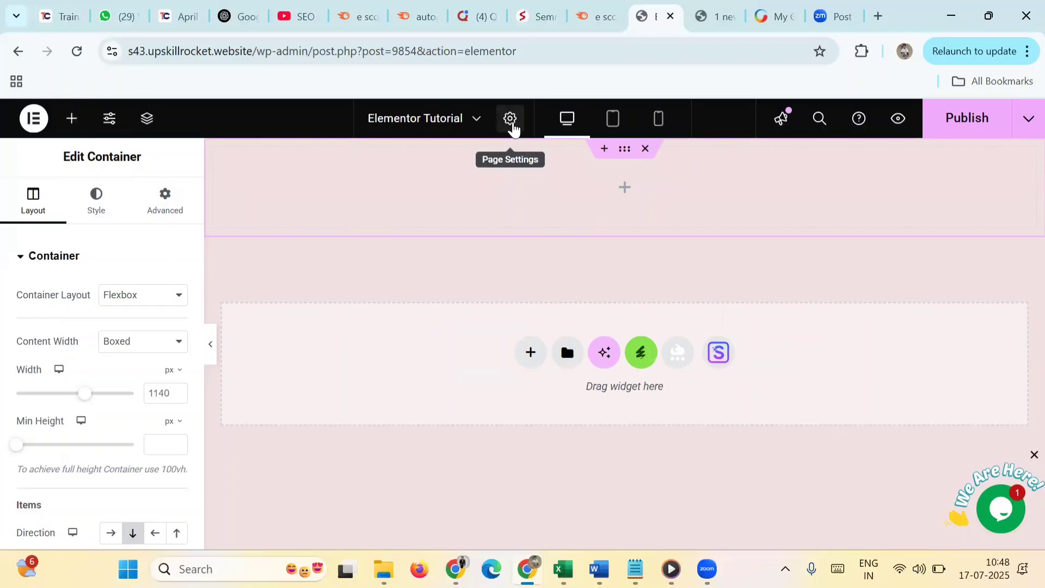
- Set the page layout to Elementor Full Width in the page settings
left_click(514, 129)
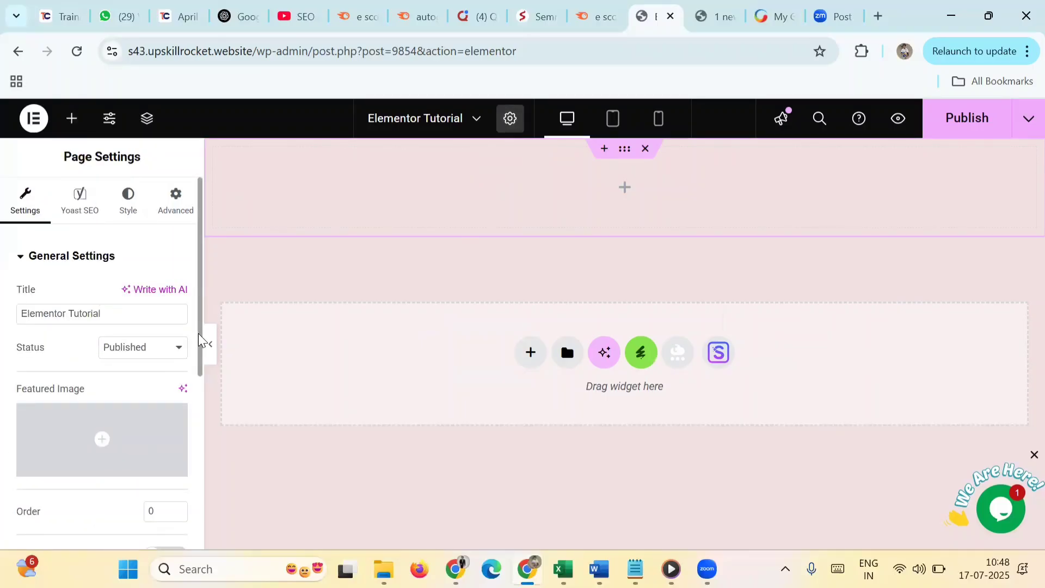
scroll(199, 343, "down", 3)
scroll(199, 425, "down", 2)
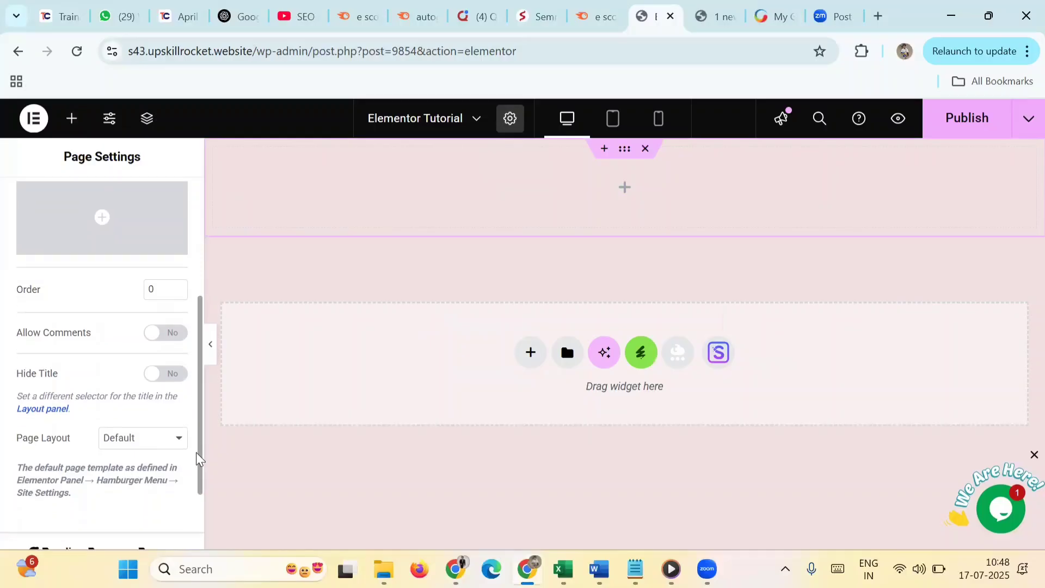
left_click(176, 449)
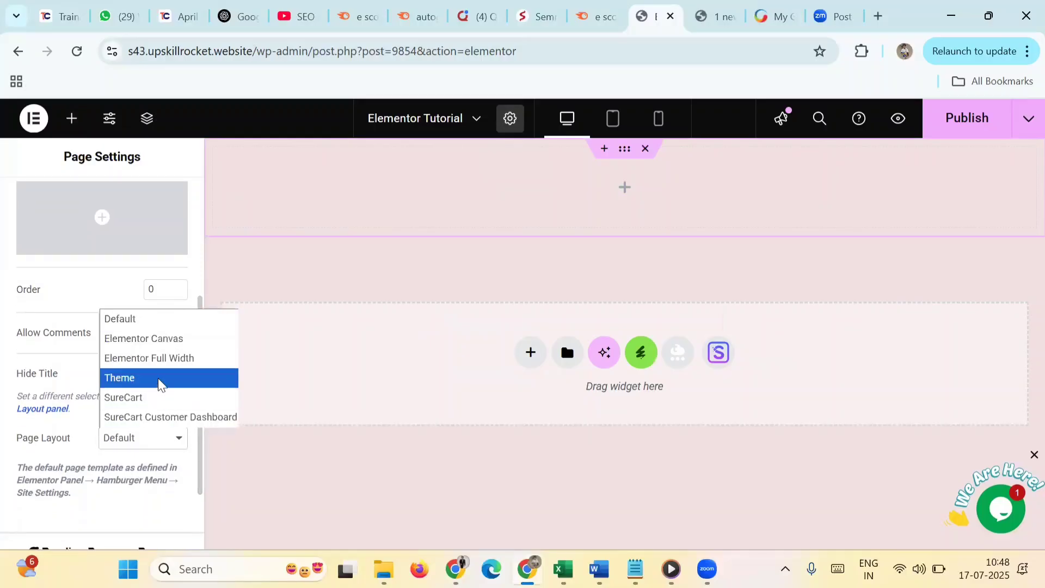
left_click(159, 360)
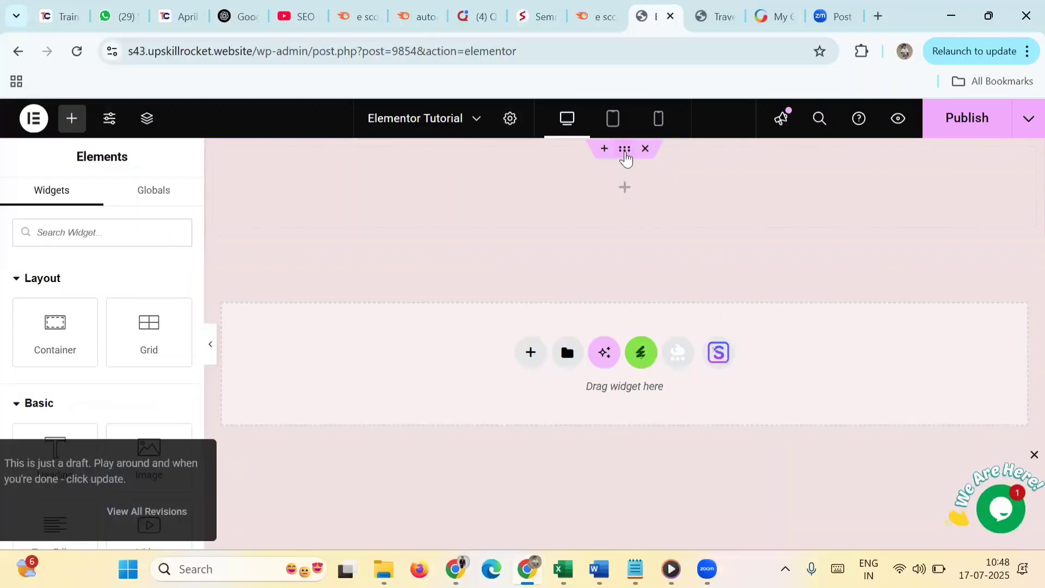
- Set the container's content width to Full Width and place a Heading widget inside it
left_click(625, 153)
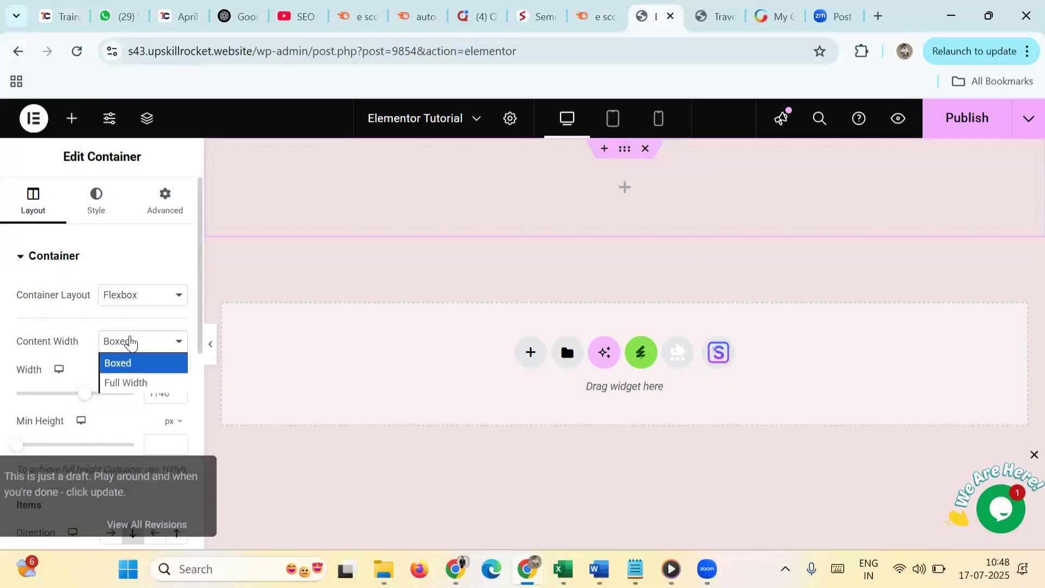
left_click(127, 382)
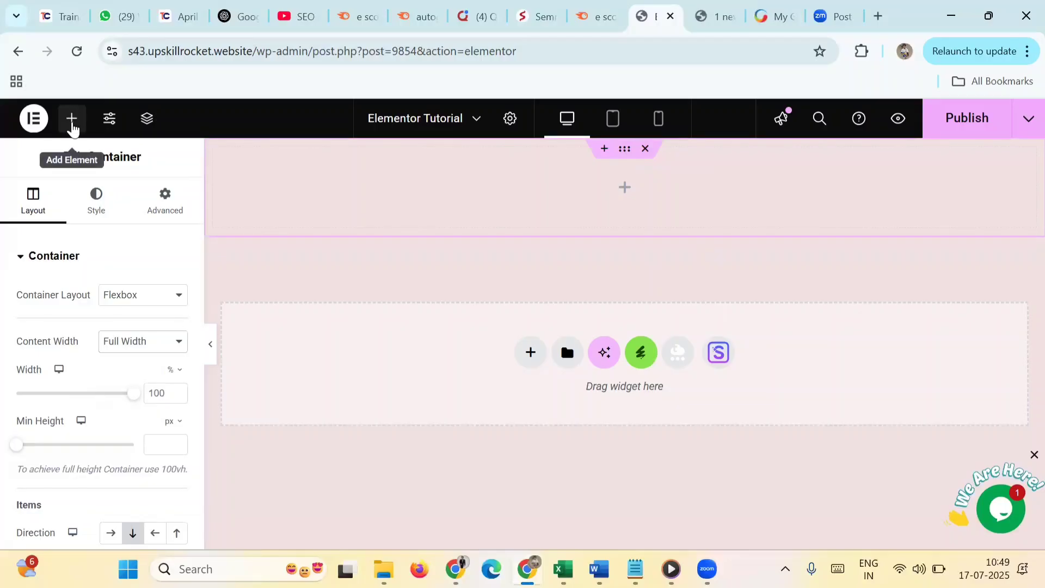
left_click(72, 120)
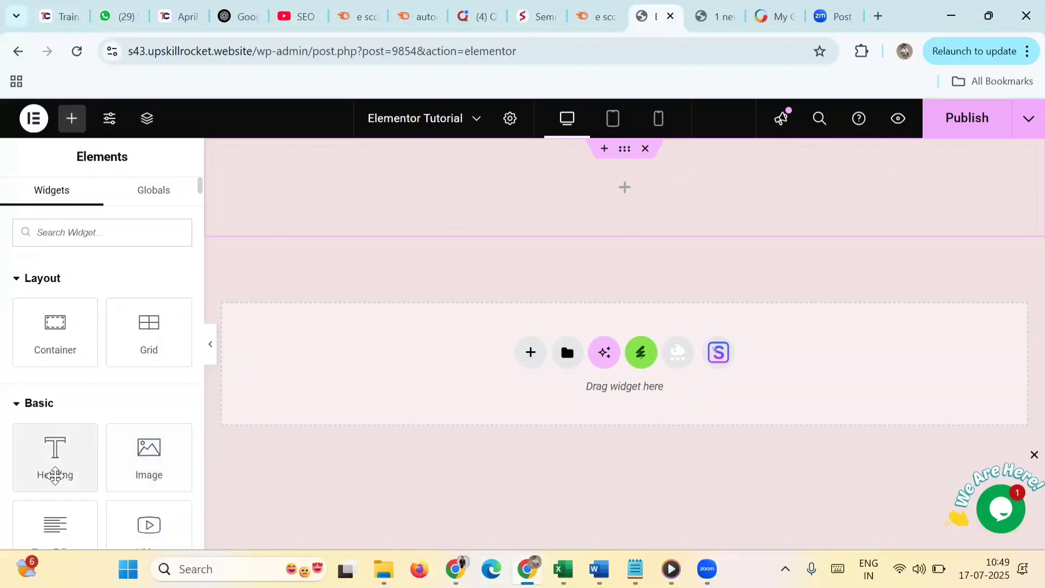
left_click_drag(54, 472, 613, 195)
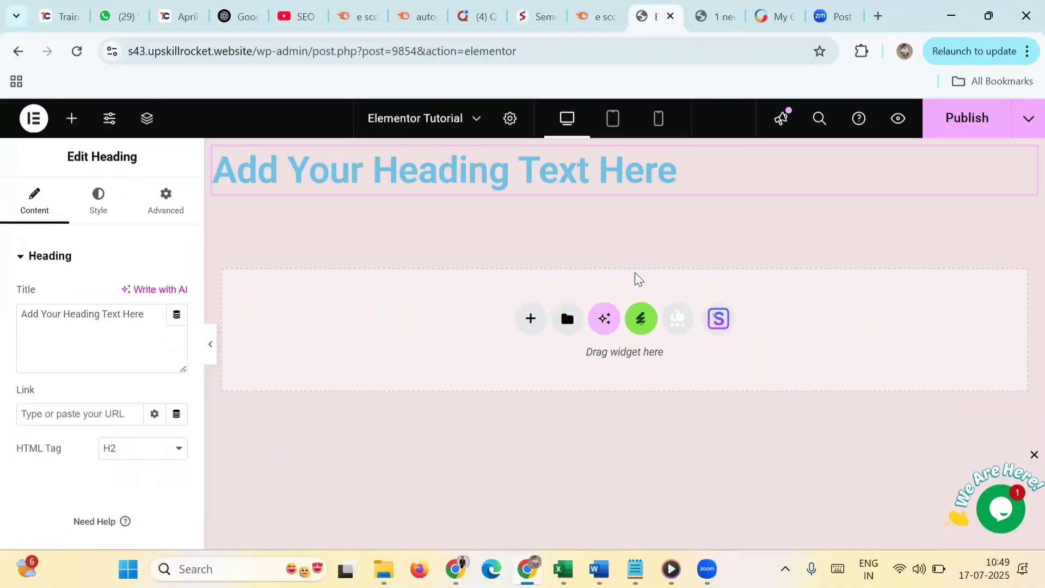
- Add a Flexbox container with two equal columns below the heading and set its content width to Full Width
left_click(530, 319)
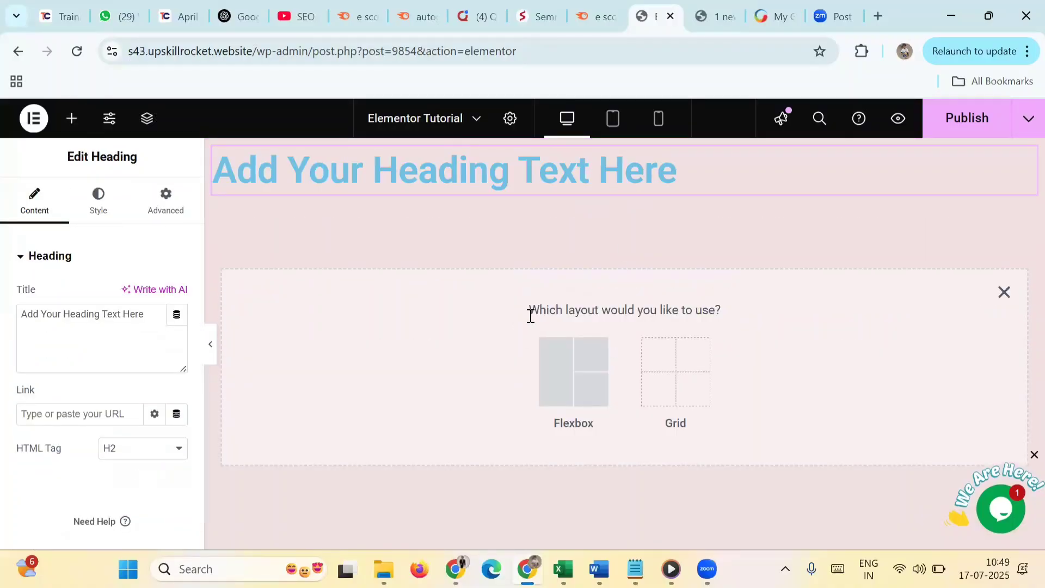
left_click(562, 387)
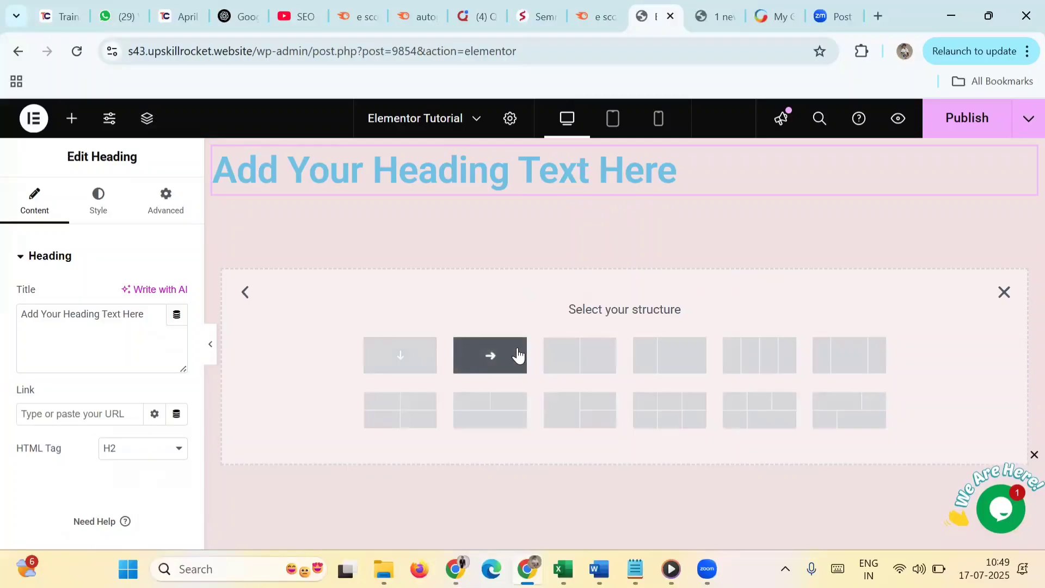
left_click(584, 359)
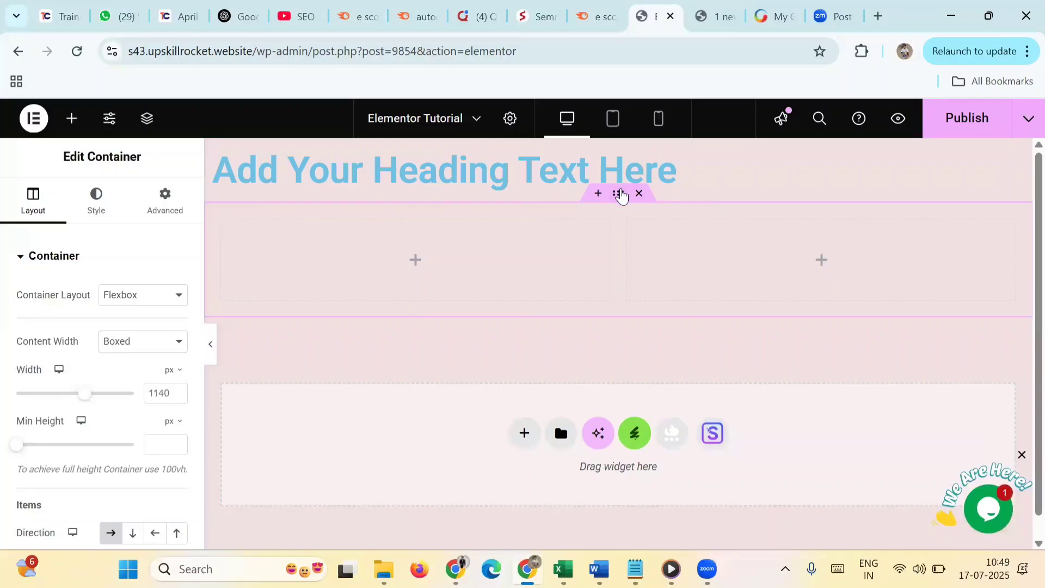
left_click(166, 347)
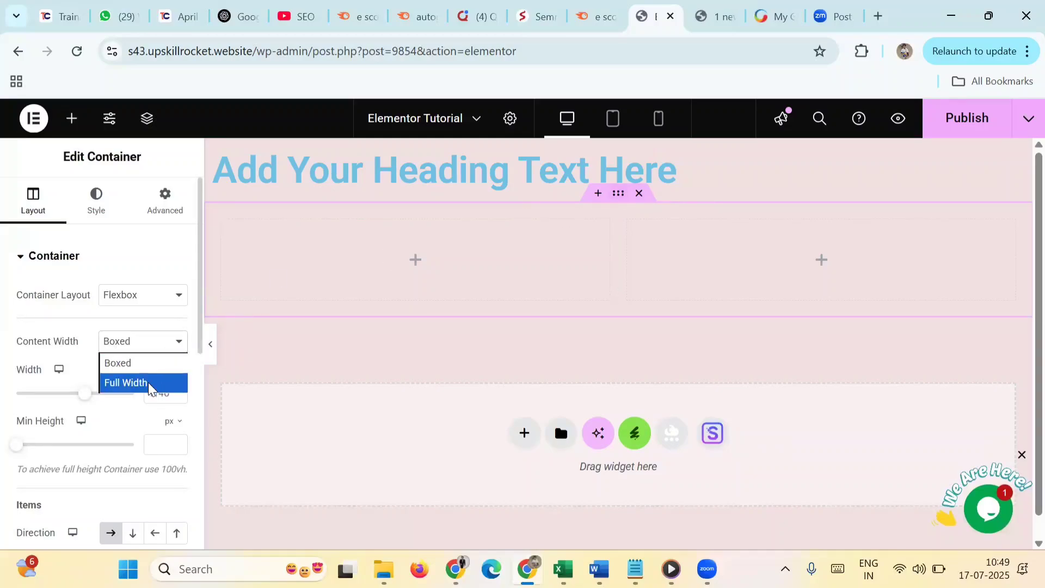
left_click(151, 383)
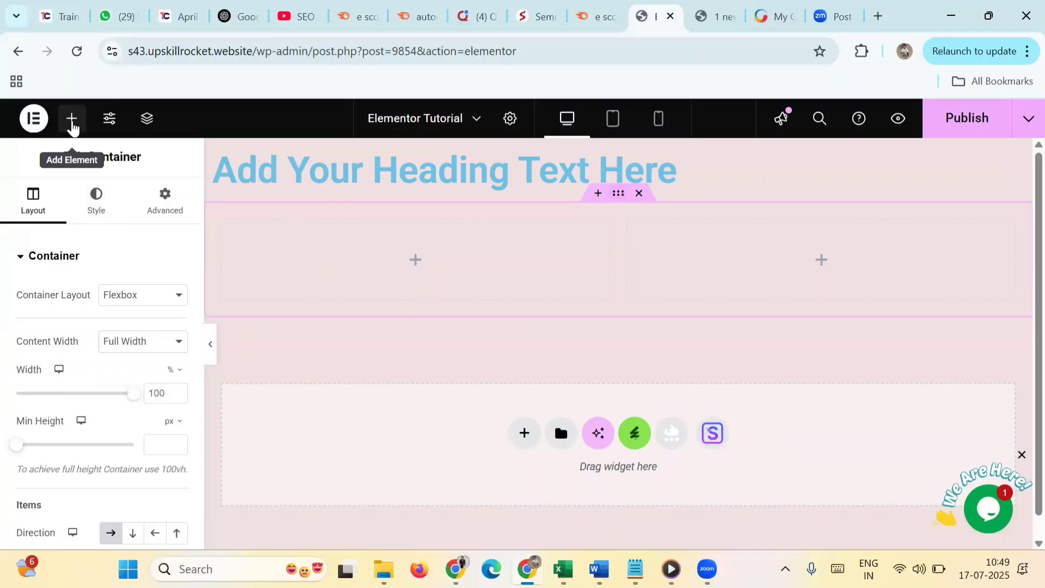
- Place a Text Editor widget in the first column and an Image widget in the second column
left_click(72, 124)
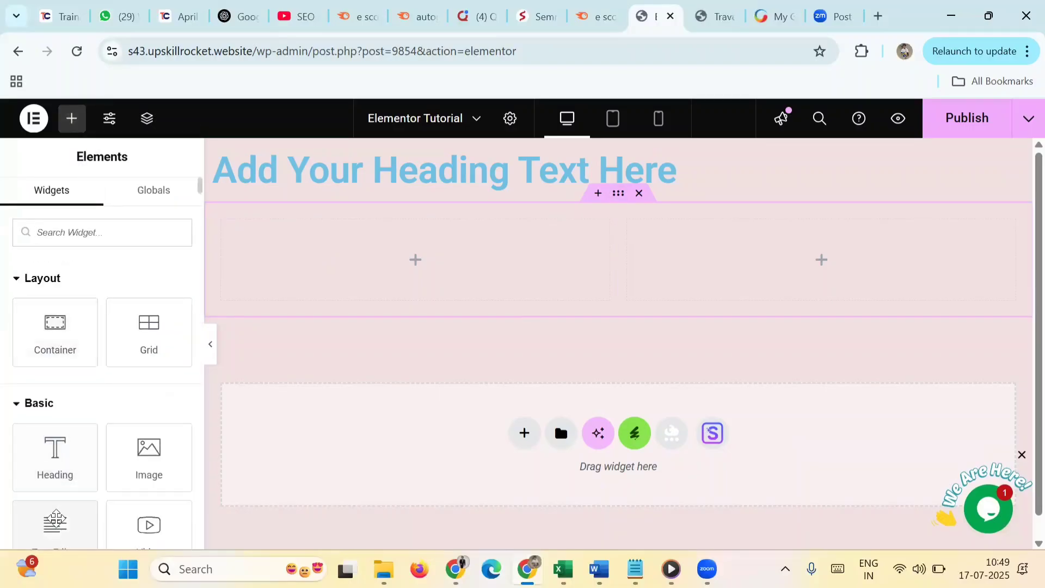
left_click_drag(55, 525, 387, 277)
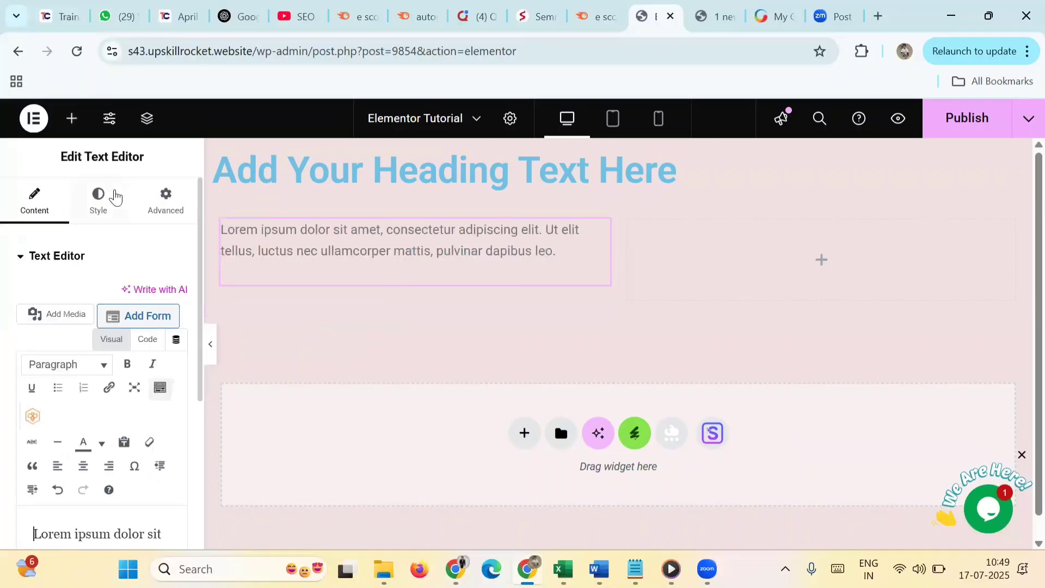
left_click(73, 124)
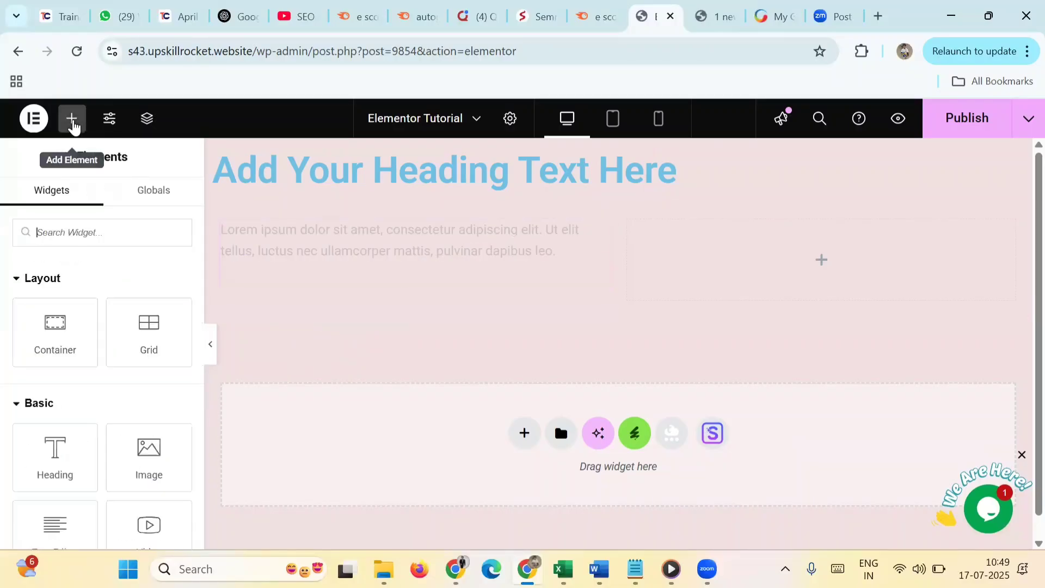
left_click_drag(134, 466, 762, 272)
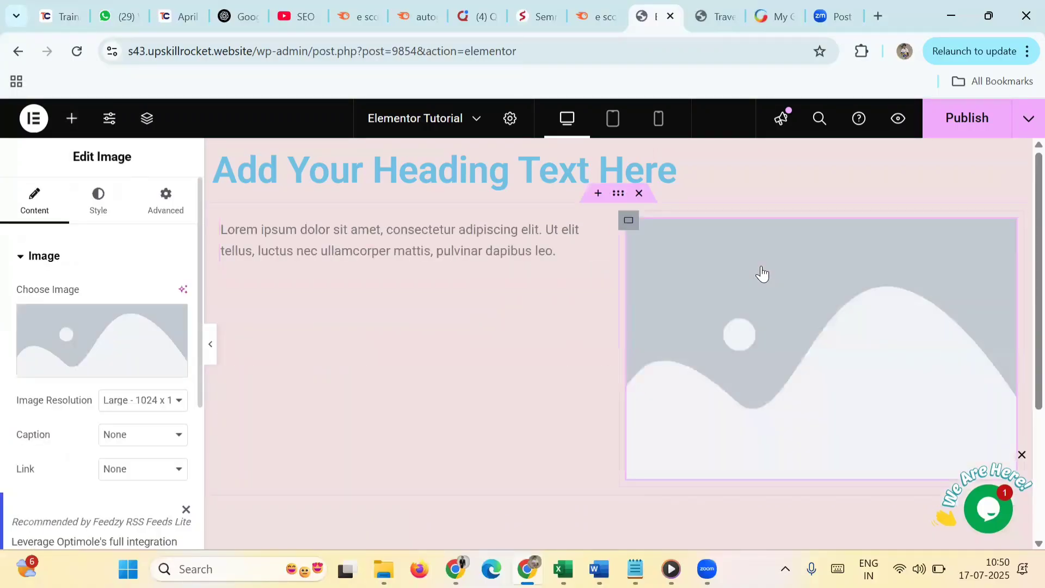
- Set the image resolution to Medium - 300 x 300 and choose the SEO illustration from the media library for the Image widget
left_click(130, 405)
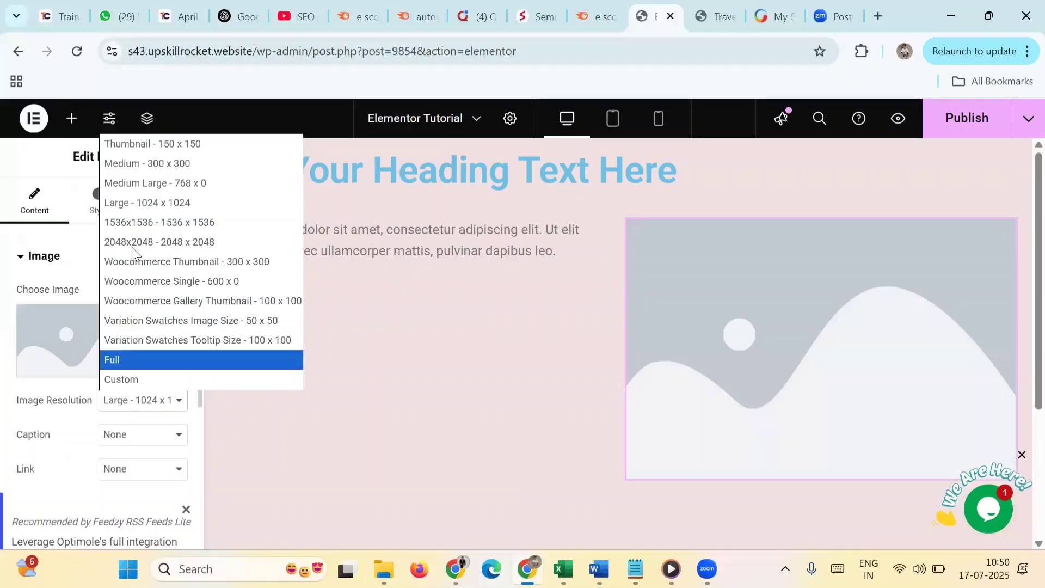
left_click(155, 165)
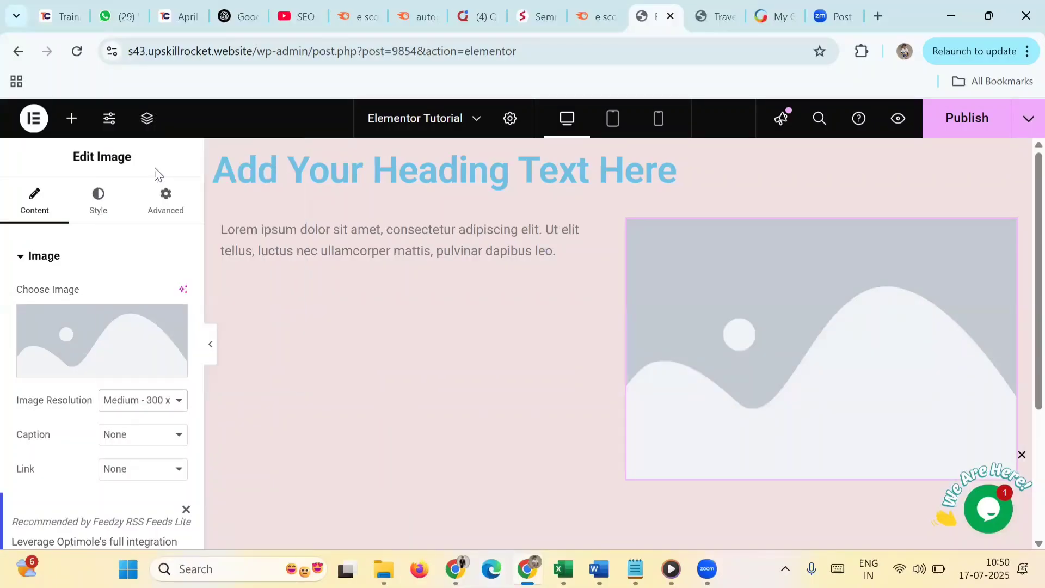
mouse_move(76, 357)
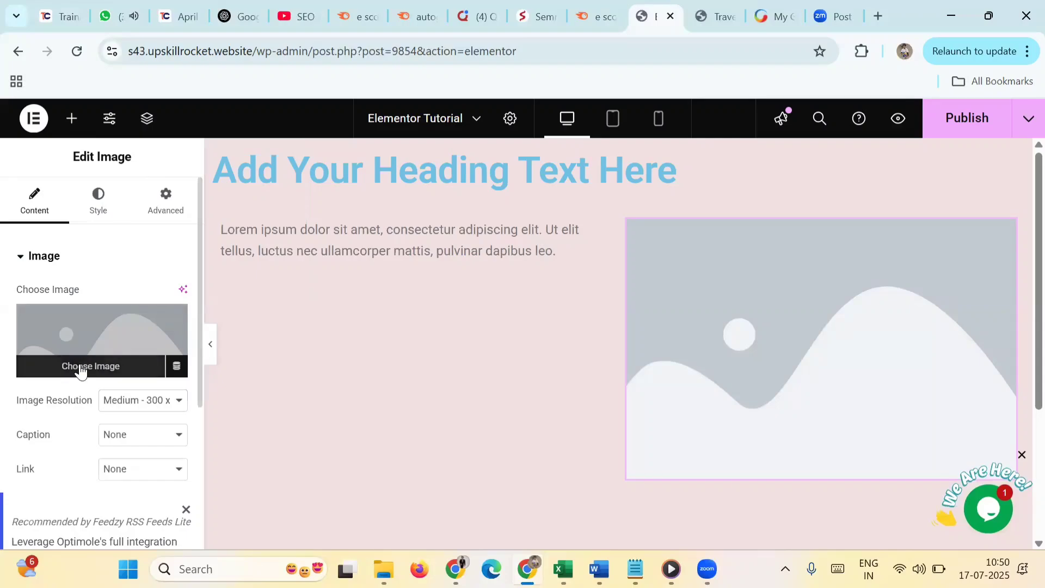
left_click(81, 371)
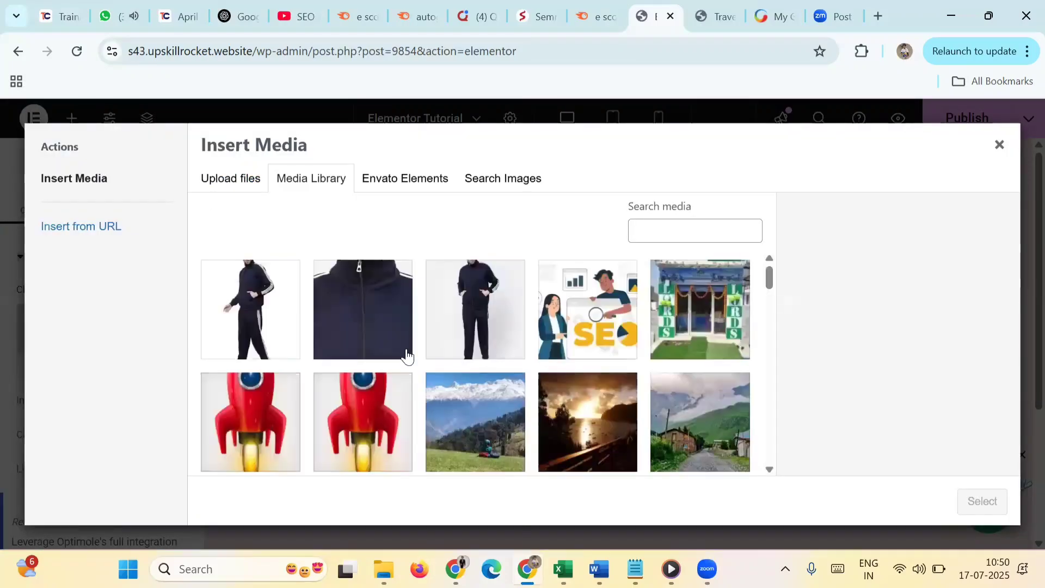
left_click(589, 332)
left_click(981, 501)
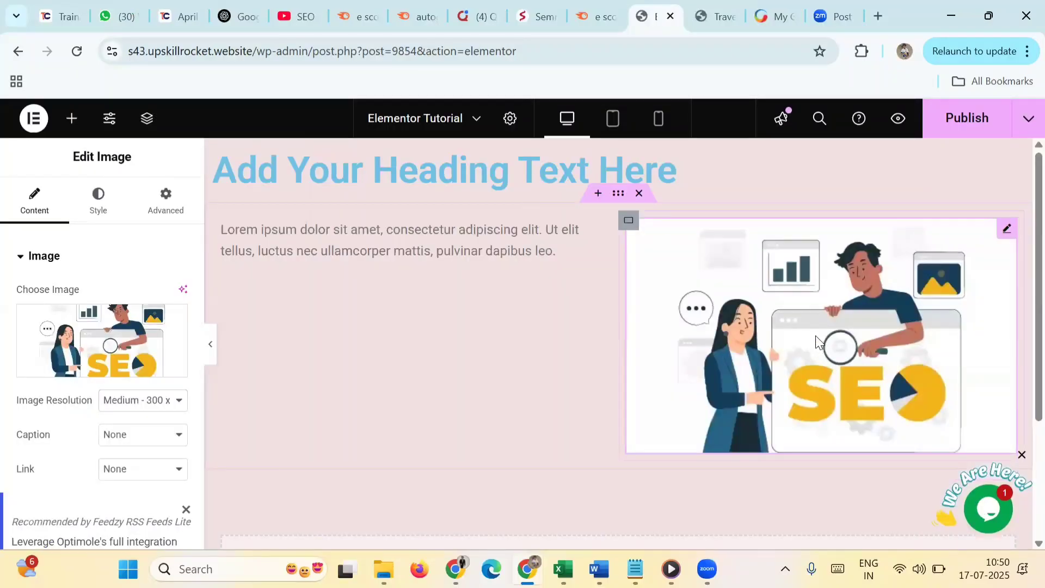
- Replace the Text Editor's placeholder with the "GEETHAS AUTO, sole authorized Dealer" paragraph copied from the geethasauto.com home page
left_click(454, 242)
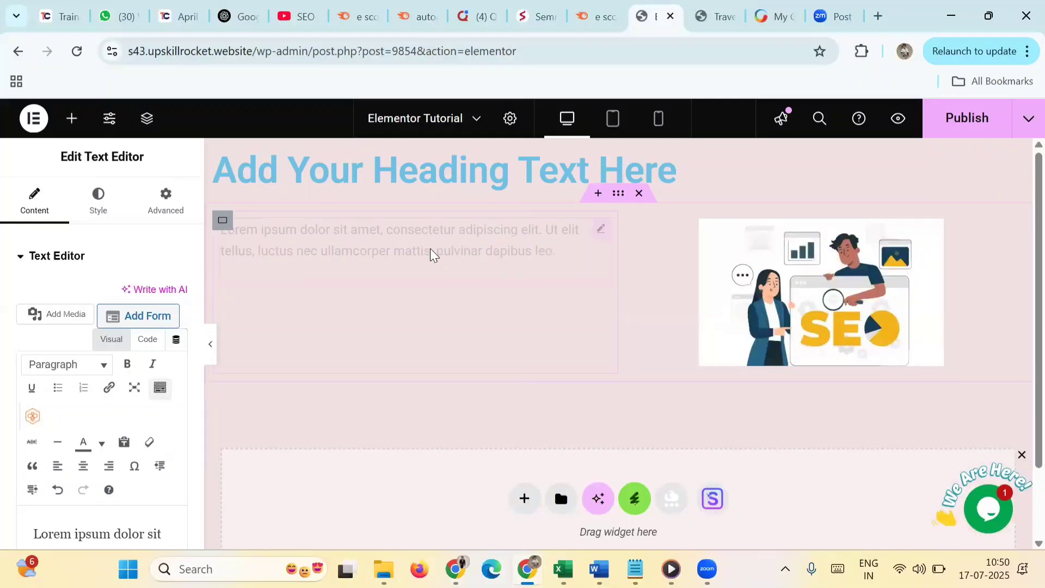
key("ctrl+9")
left_click_drag(35, 111, 541, 201)
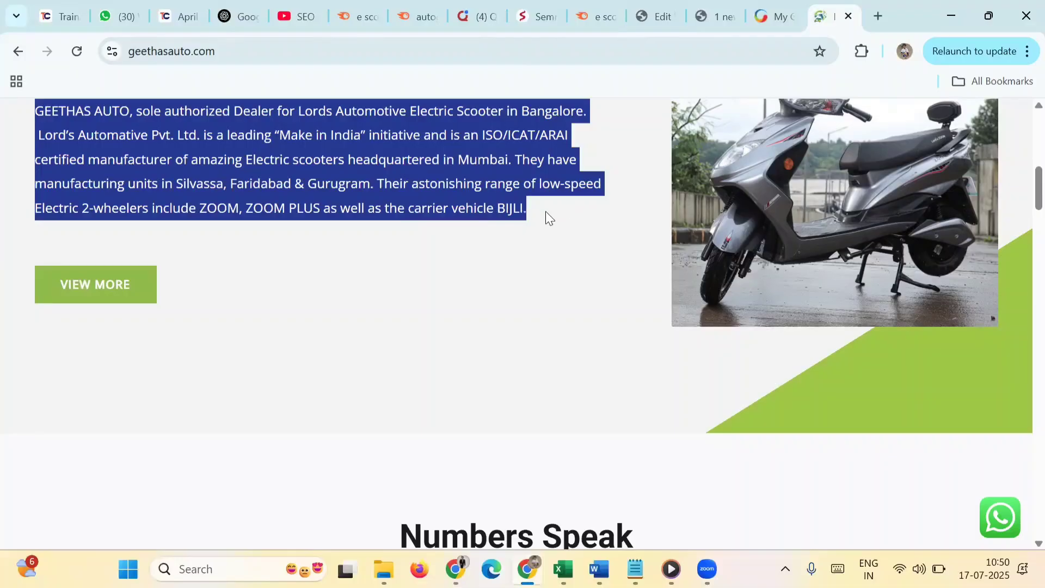
left_click(721, 14)
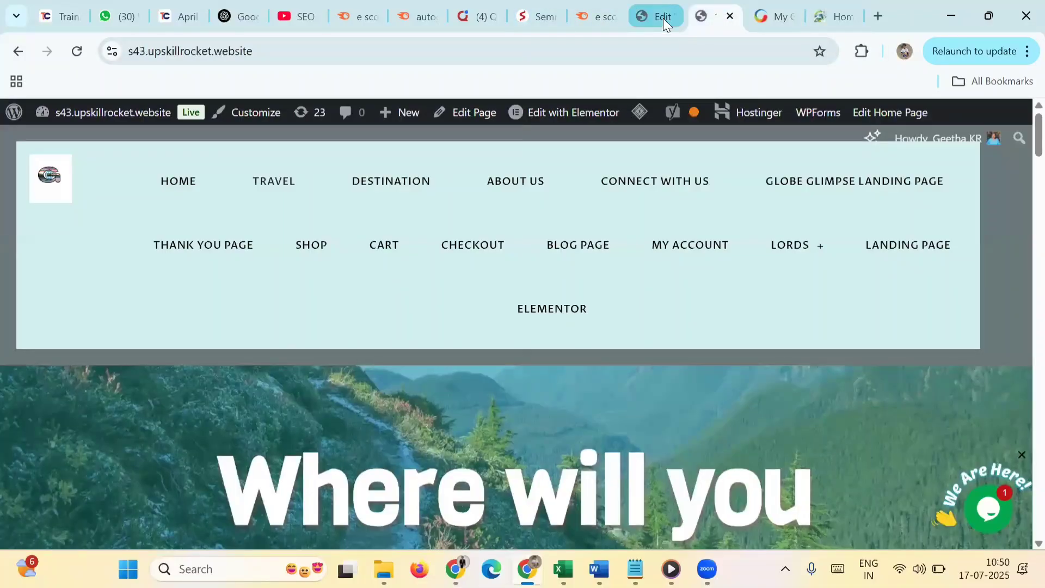
left_click(663, 18)
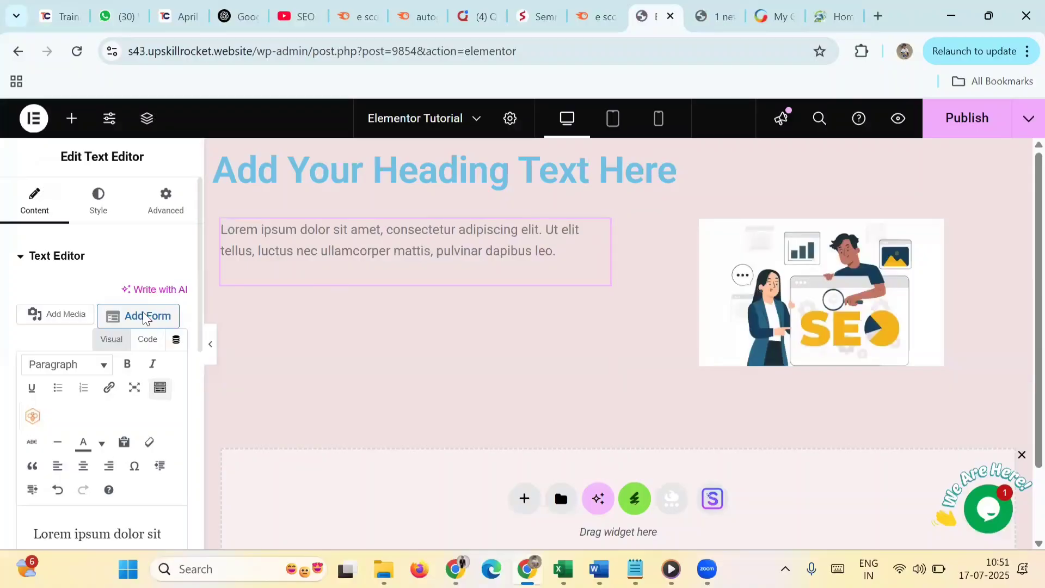
left_click(364, 226)
key("ctrl+a")
type("GEETHAS AUTO, sole authorized Dealer for Lords Automotive Electric Scooter in Bangalore.  Lord’s Automative Pvt. Ltd. is a leading \"Make in India\" initiative and is an ISO/ICAT/ARAI certified manufacturer of amazing Electric scooters headquartered in Mumbai. They have manufacturing units in Silvassa, Faridabad & Gurugram. Their astonishing range of low-speed Electric 2-wheelers include ZOOM, ZOOM PLUS as well as the carrier vehicle BIJLI.")
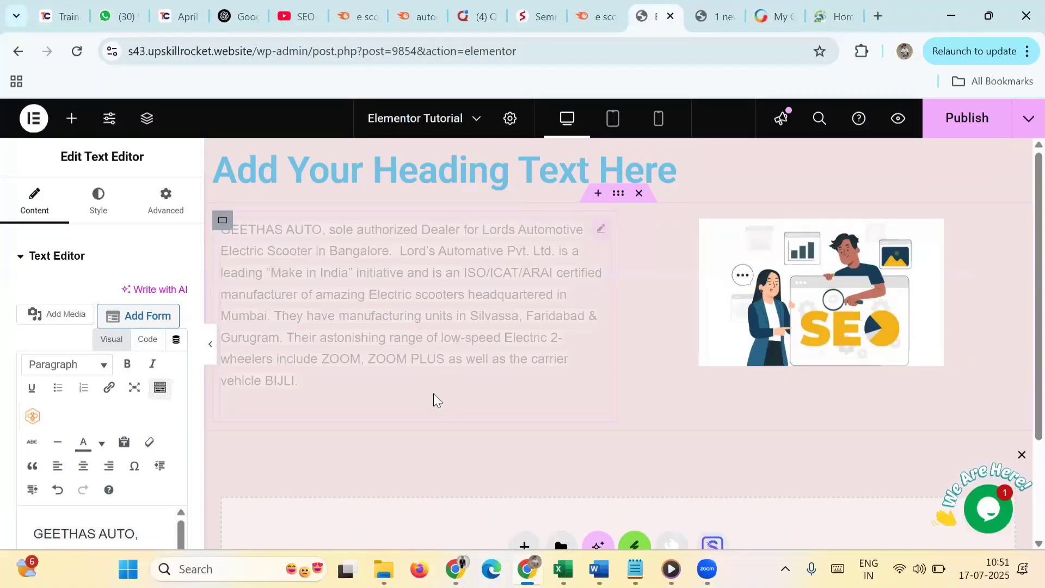
- Set the heading's HTML tag to H1
left_click(424, 168)
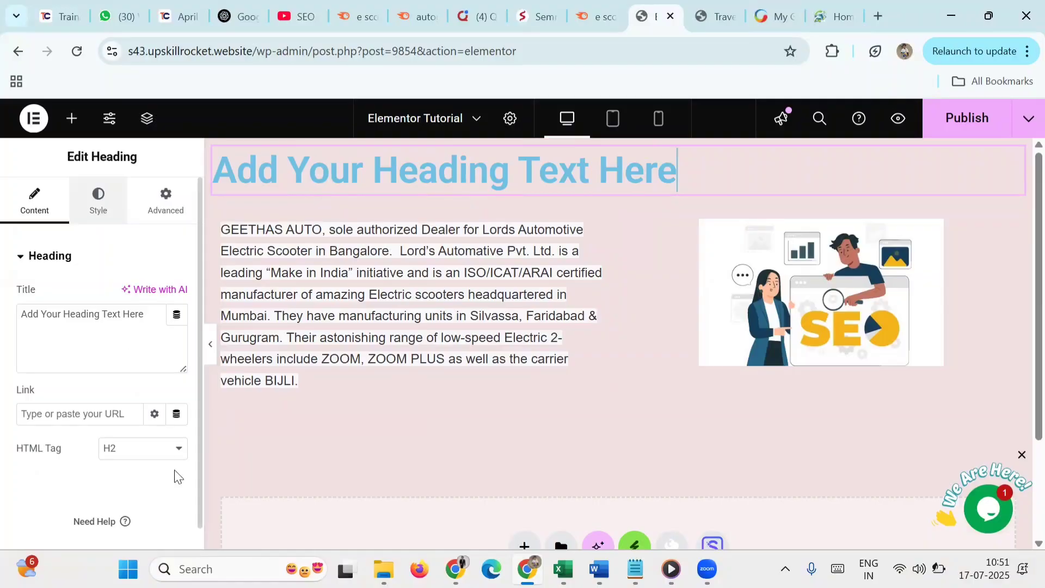
left_click(162, 455)
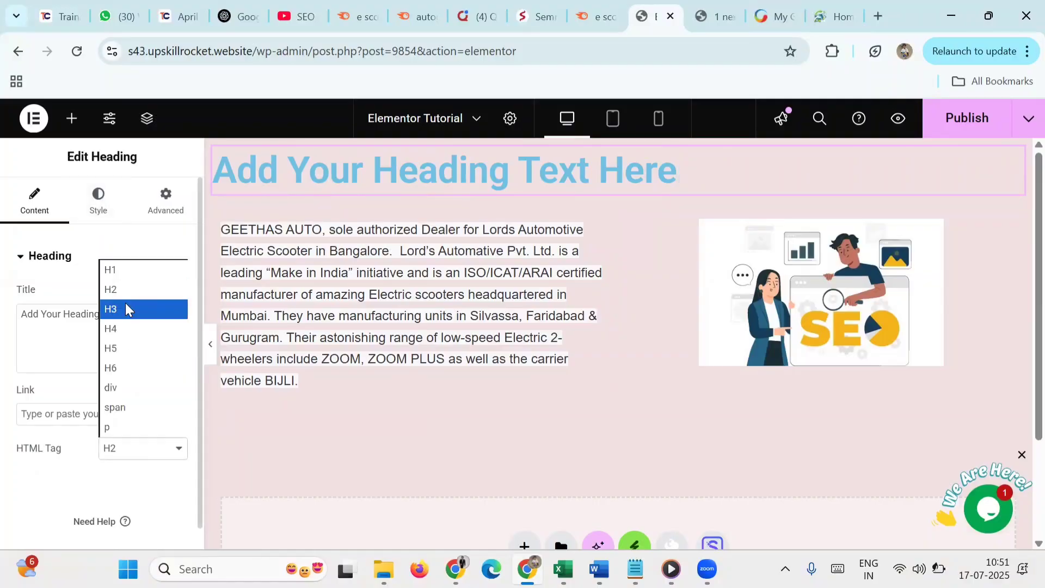
left_click(130, 268)
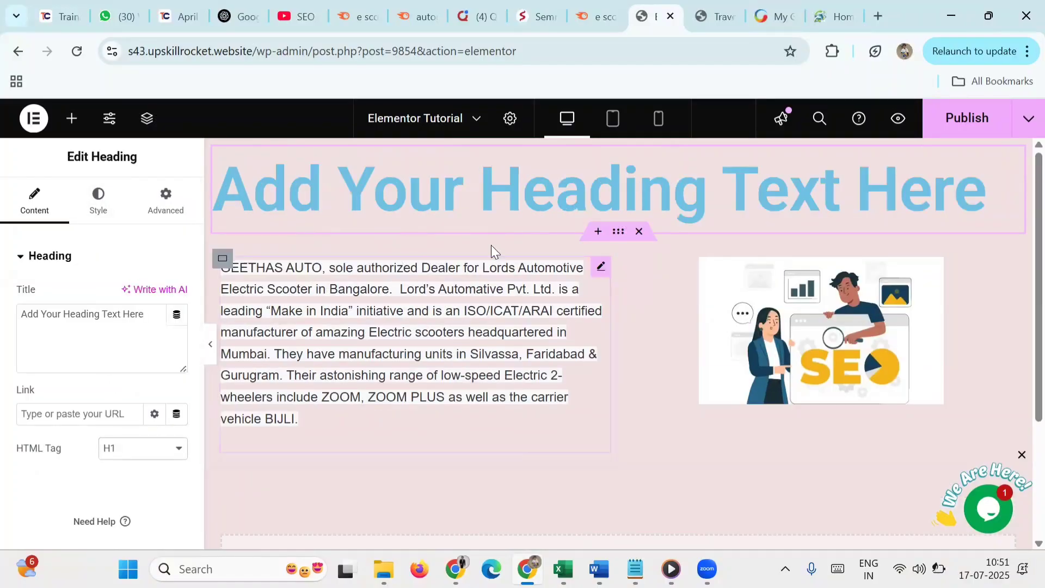
- Replace the heading's placeholder text with "Elementor Tutorial"
triple_click(573, 200)
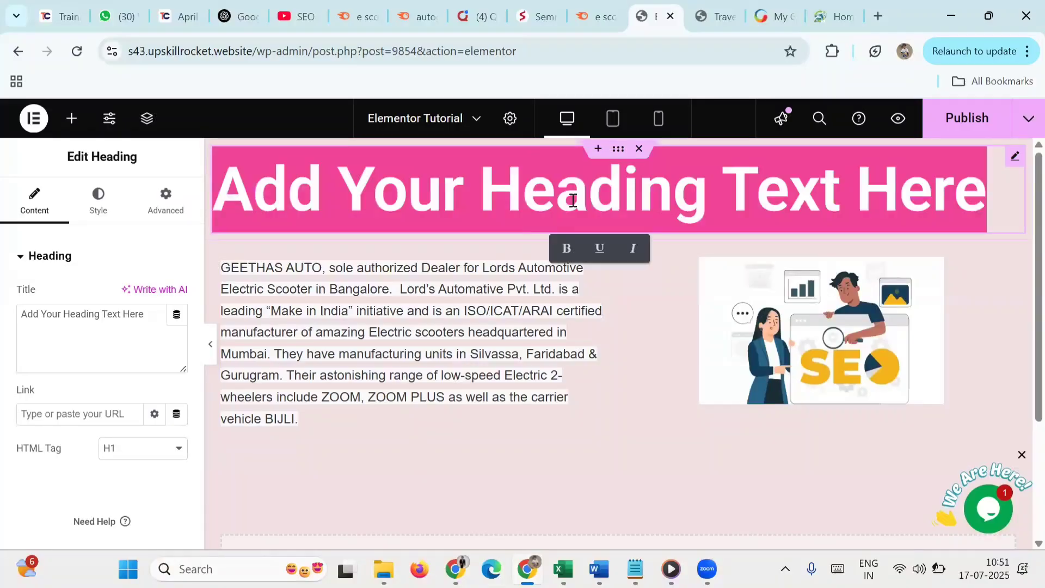
type("Elementor")
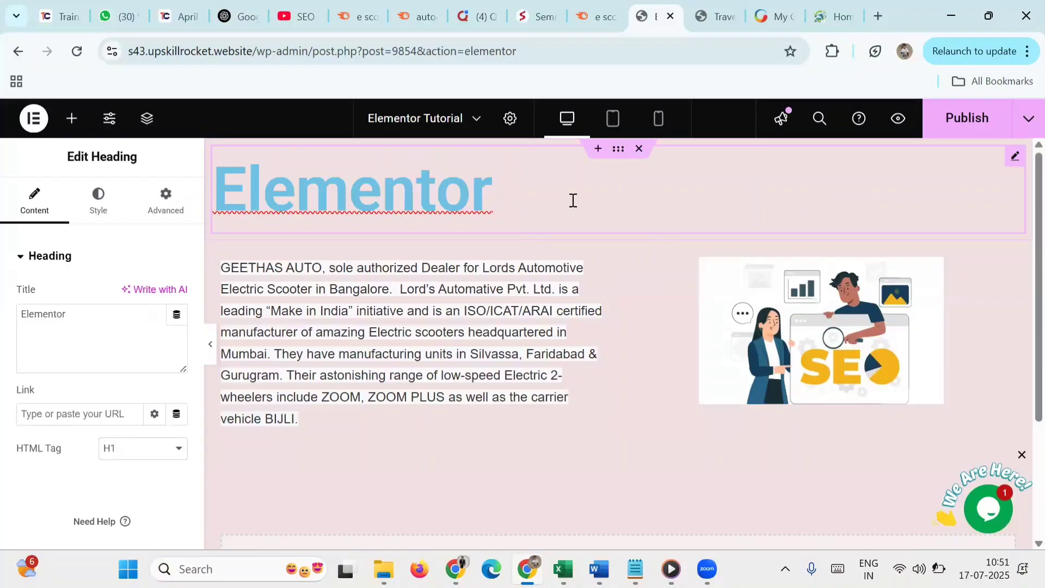
type(" Tutoris")
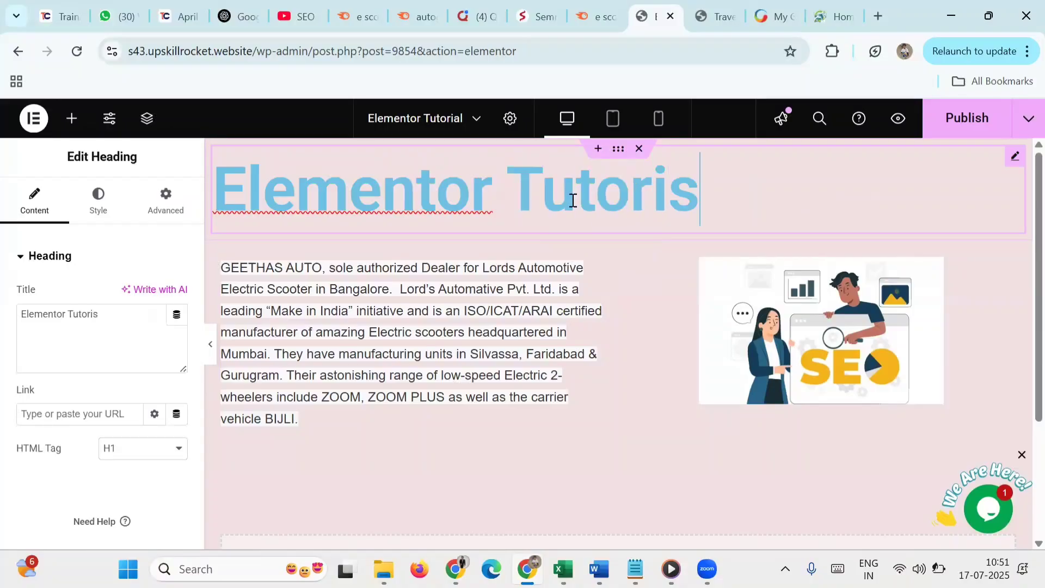
key("BackSpace")
type("al")
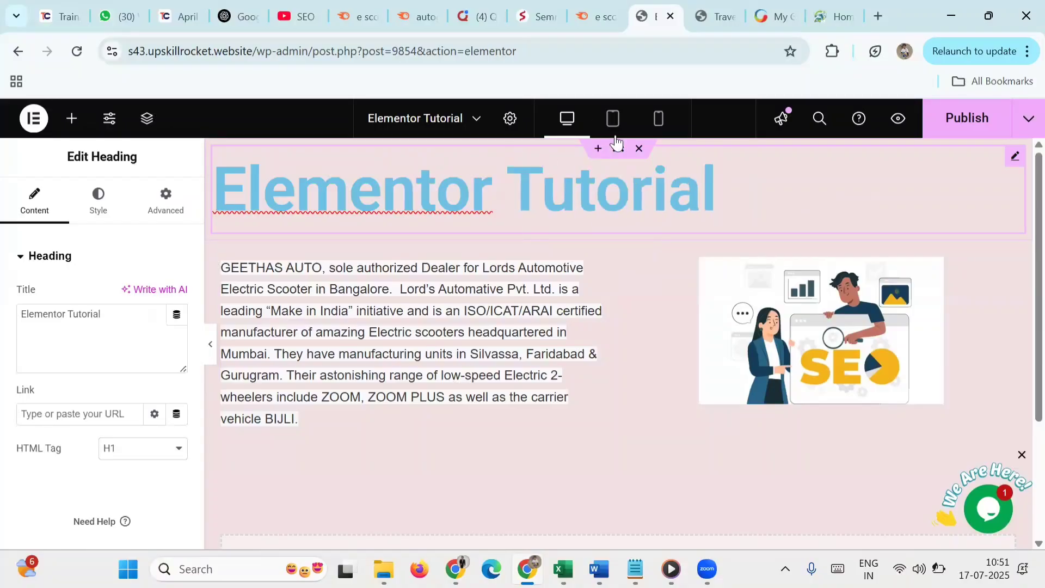
- Set the "Elementor Tutorial" heading's HTML tag to H2
left_click(155, 453)
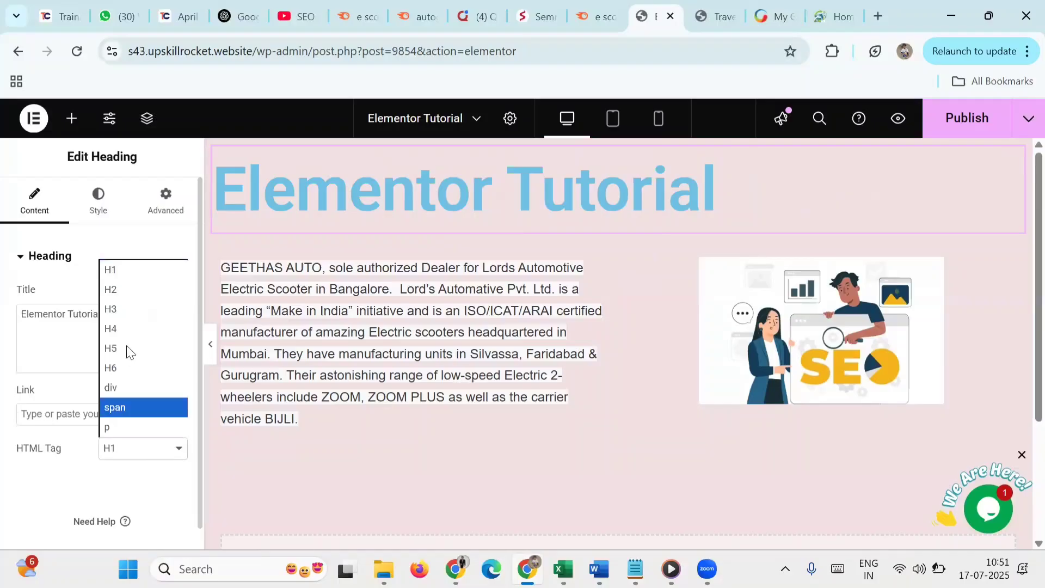
key("Escape")
key("Down")
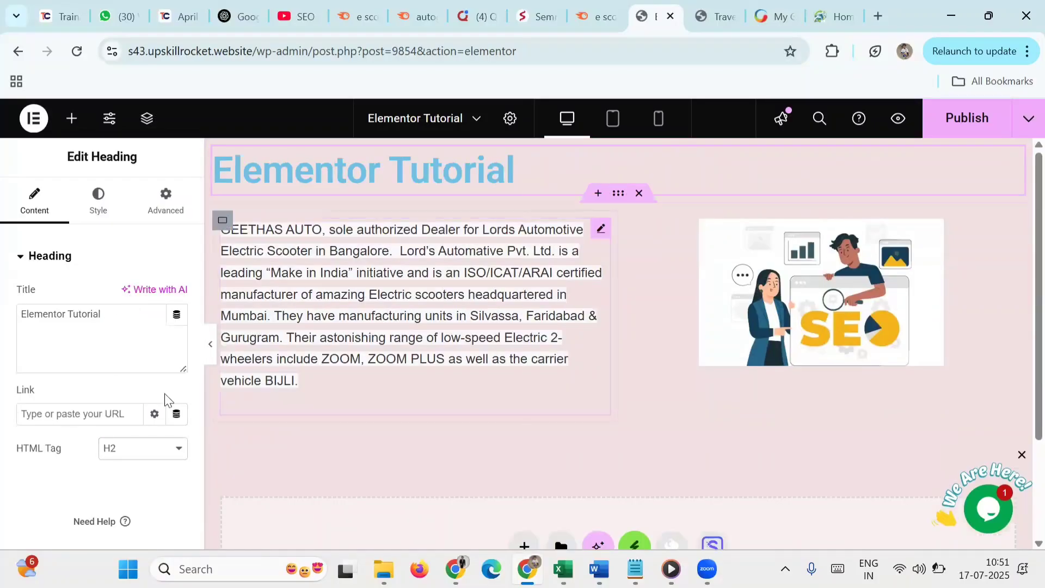
- Set the alignment of the "Elementor Tutorial" heading to Center in its style settings
left_click(525, 169)
triple_click(525, 170)
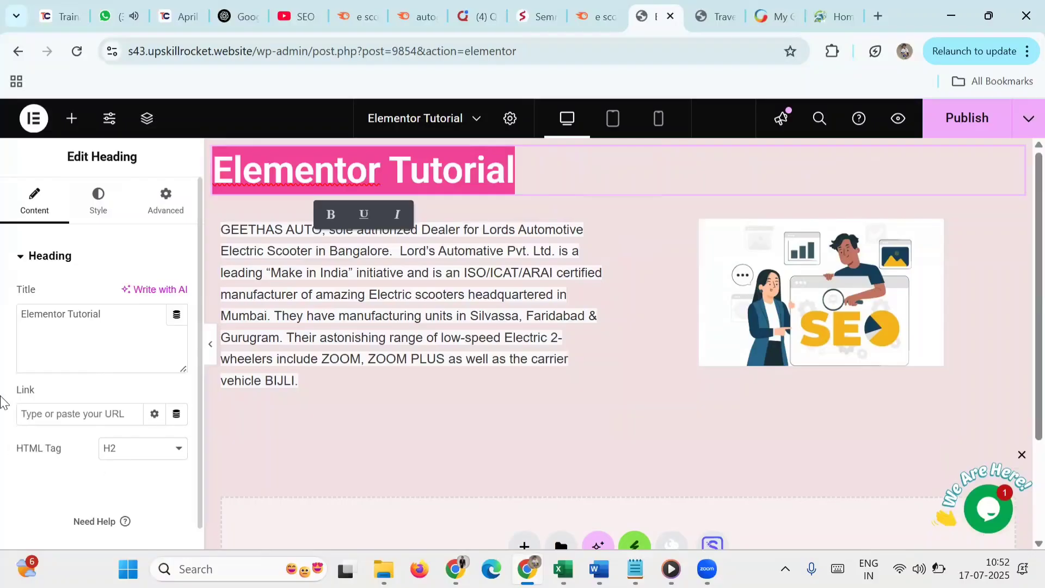
left_click(101, 207)
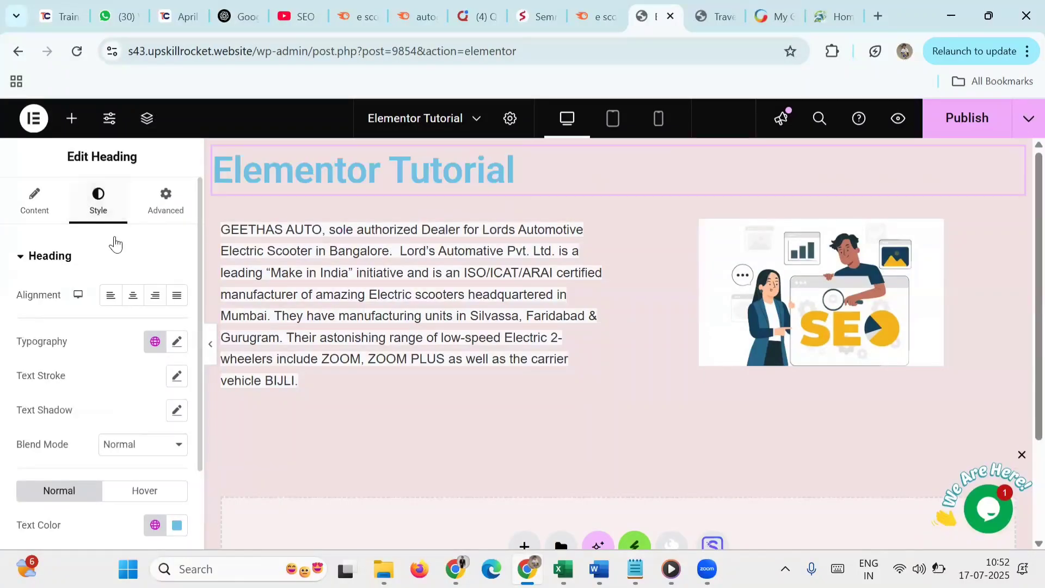
left_click(134, 300)
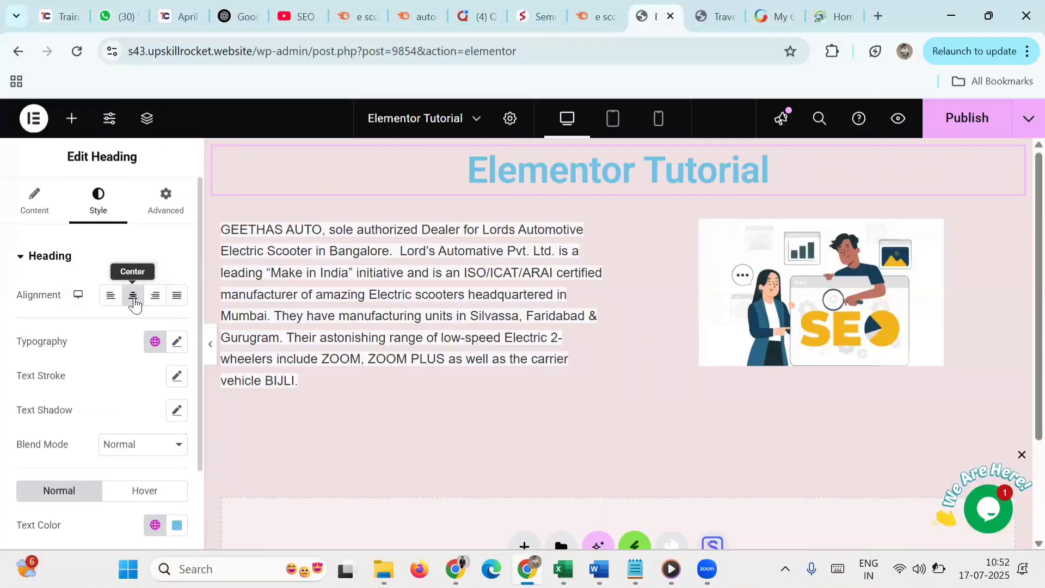
- Set the heading's typography to the Roboto Condensed font family with a size of 81 px
left_click(177, 343)
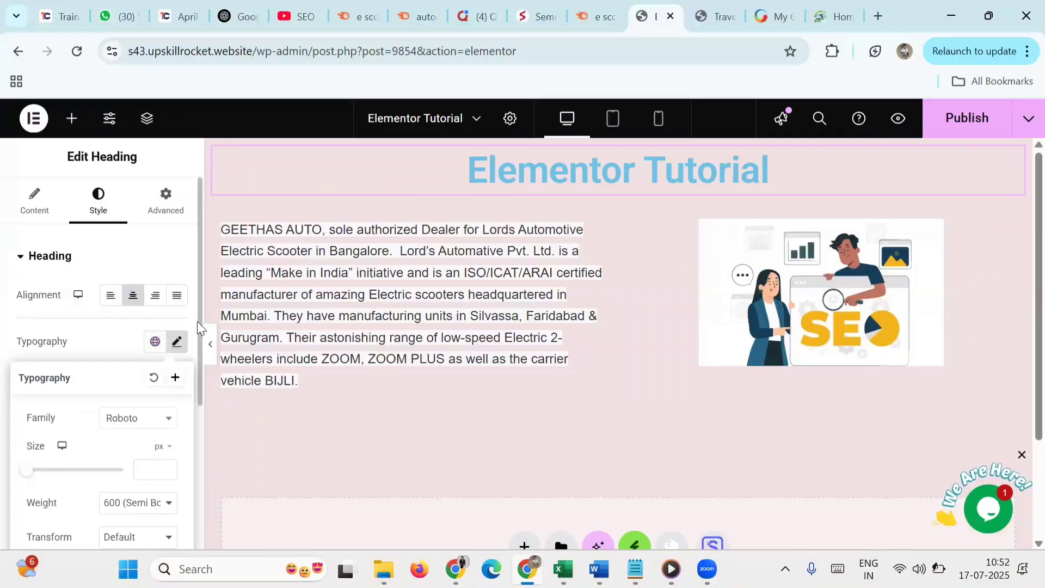
left_click_drag(197, 324, 196, 383)
left_click(196, 383)
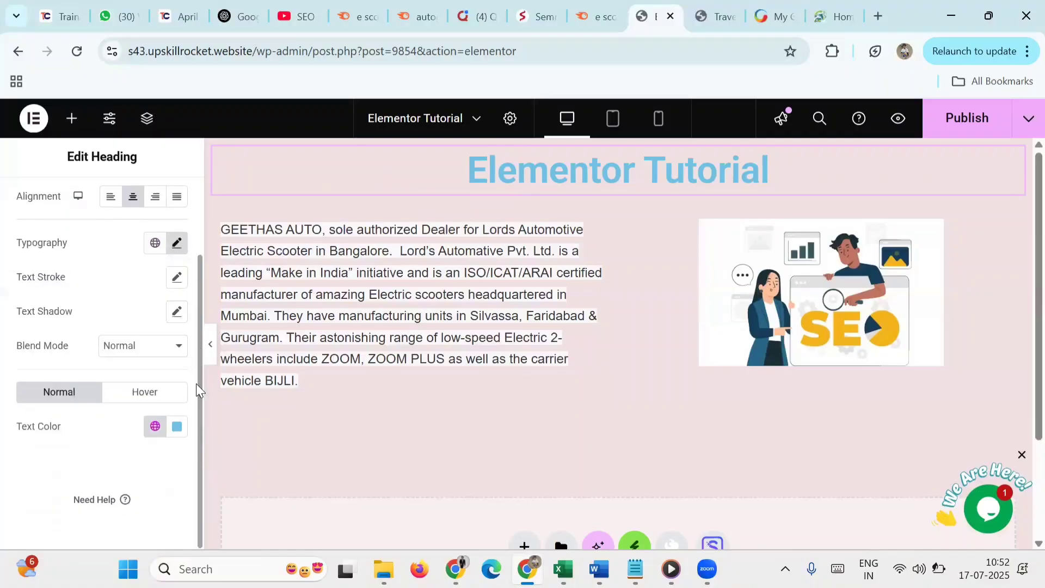
left_click(177, 244)
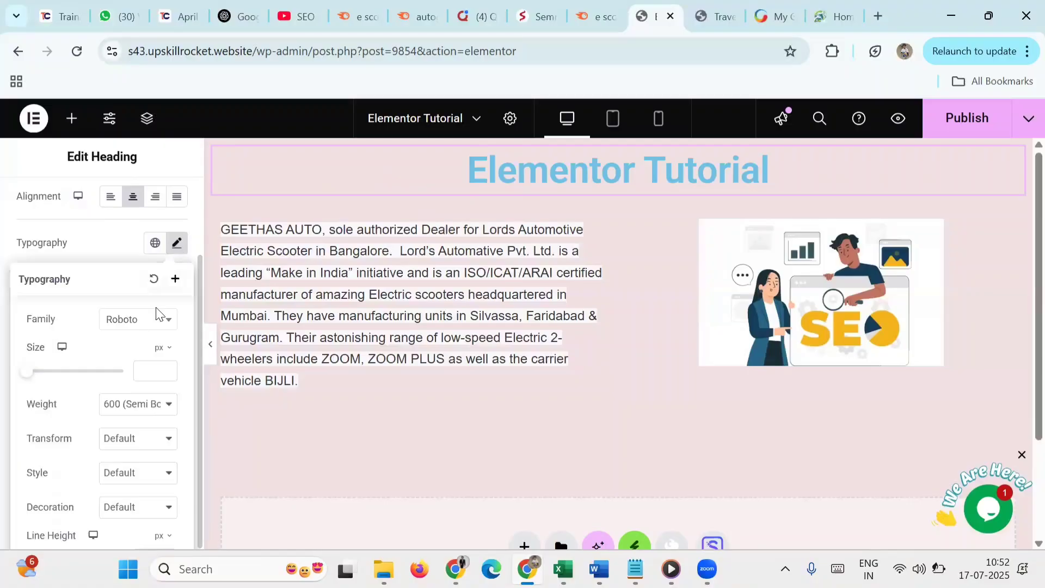
left_click(158, 325)
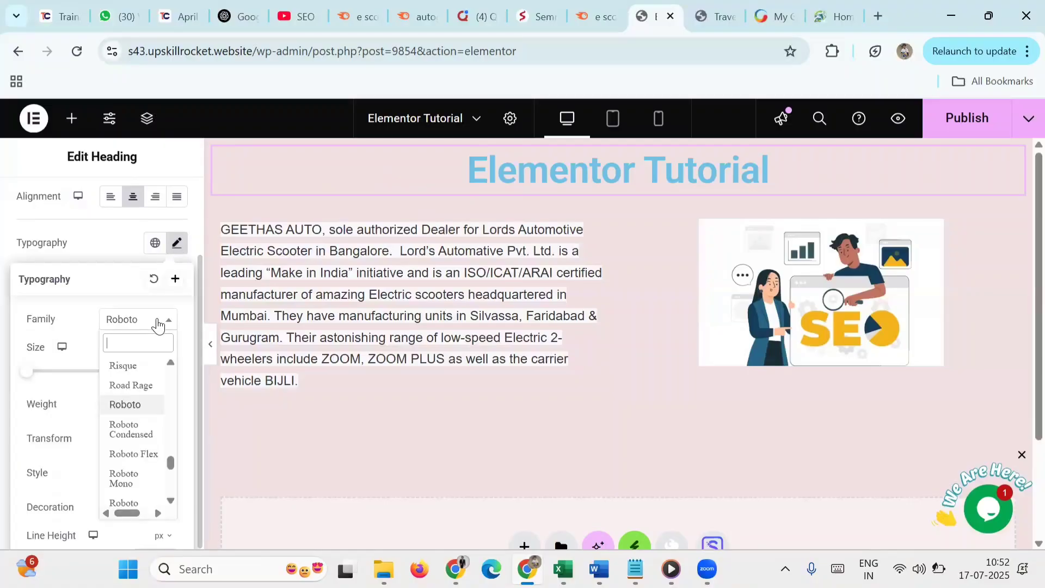
left_click(133, 429)
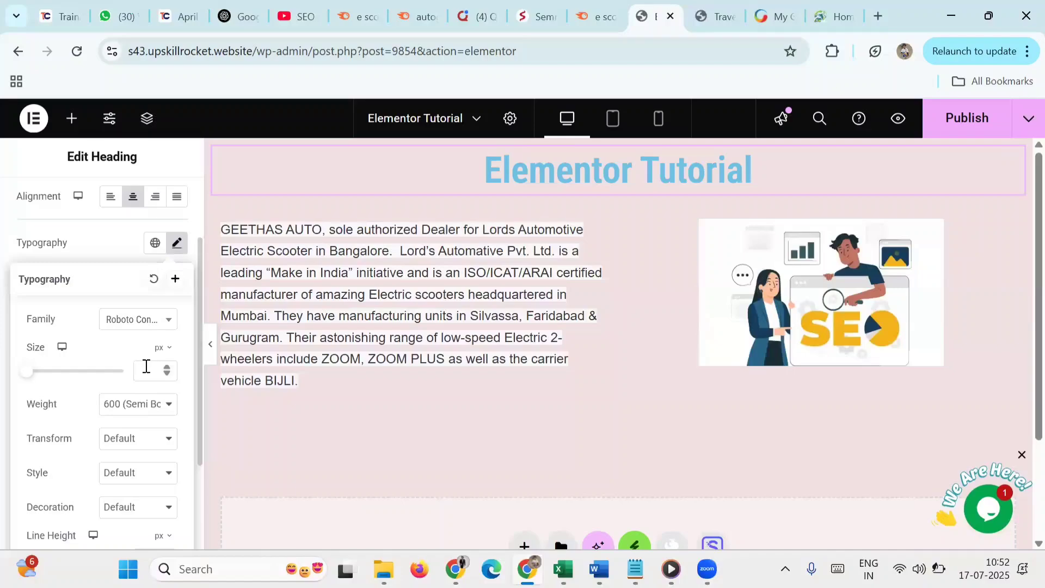
left_click_drag(26, 374, 67, 382)
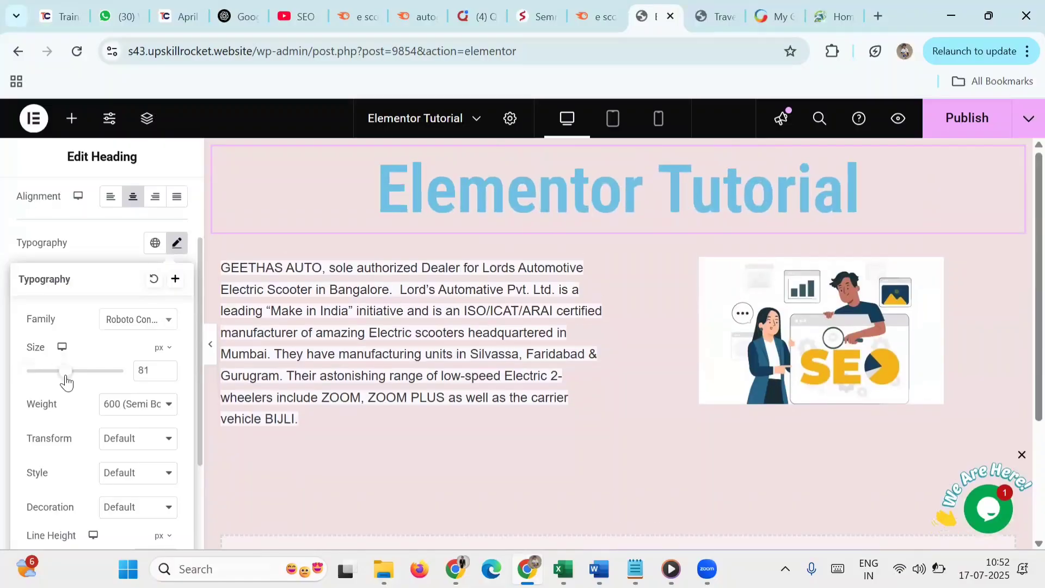
- Try the 400 (Normal) font weight on the heading and settle on 500 (Medium)
left_click(125, 409)
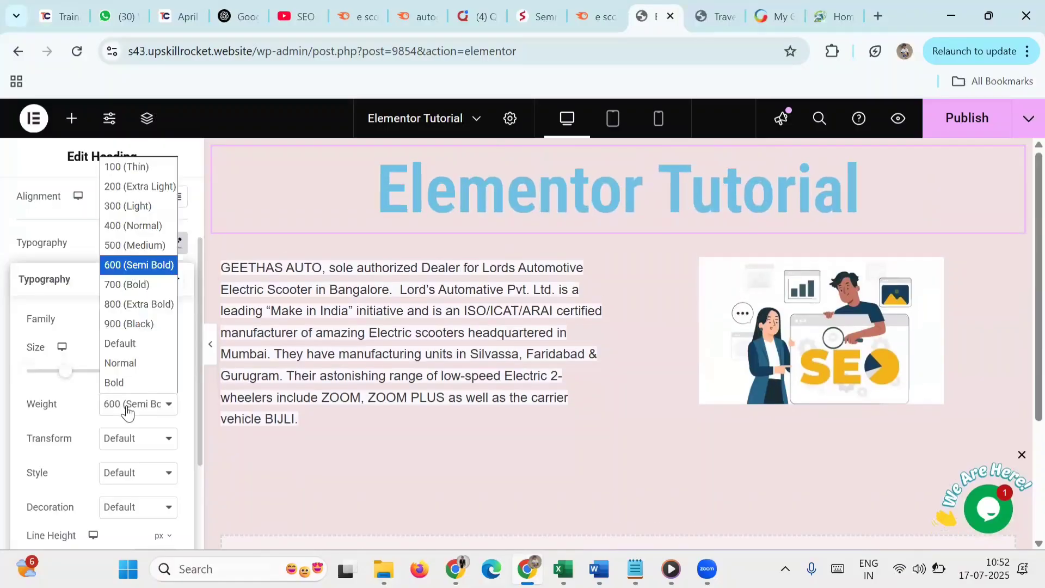
left_click(141, 227)
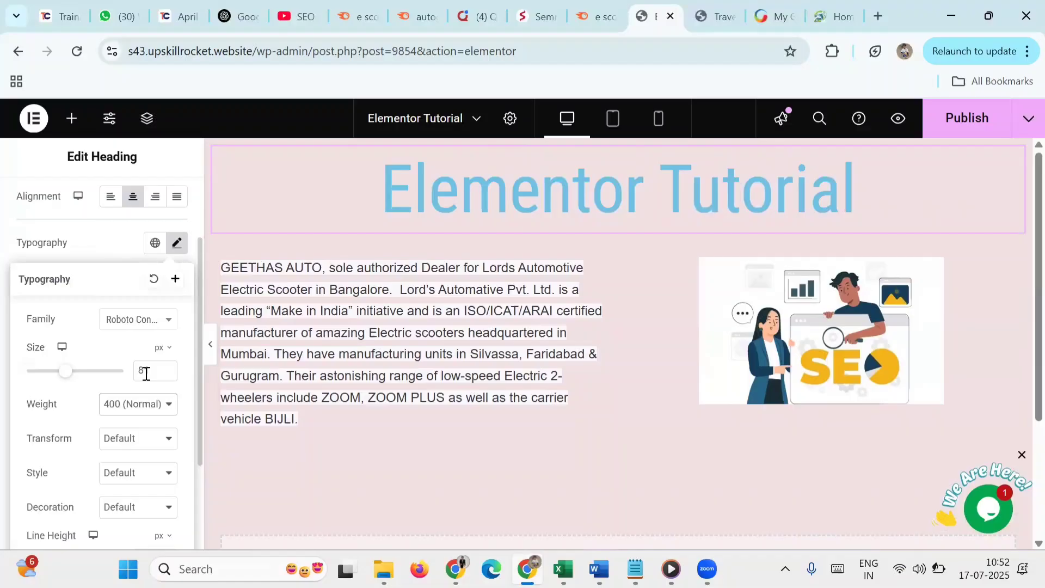
left_click(133, 404)
left_click(139, 246)
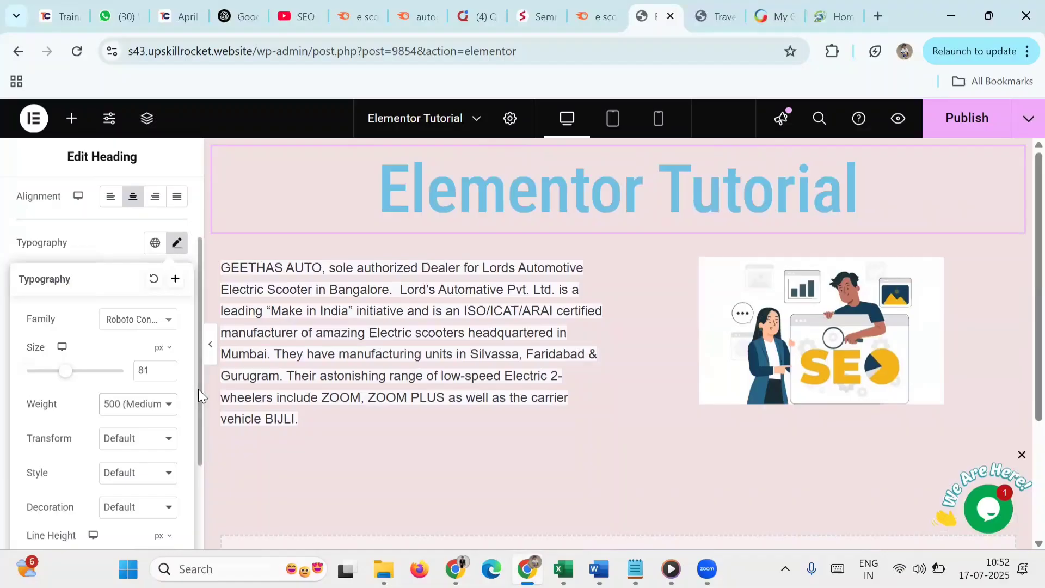
- Set the heading's line height to 100 px and its letter spacing to -0.4 px, and close the typography settings
scroll(109, 436, "down", 1)
left_click_drag(30, 529, 139, 536)
scroll(77, 422, "down", 2)
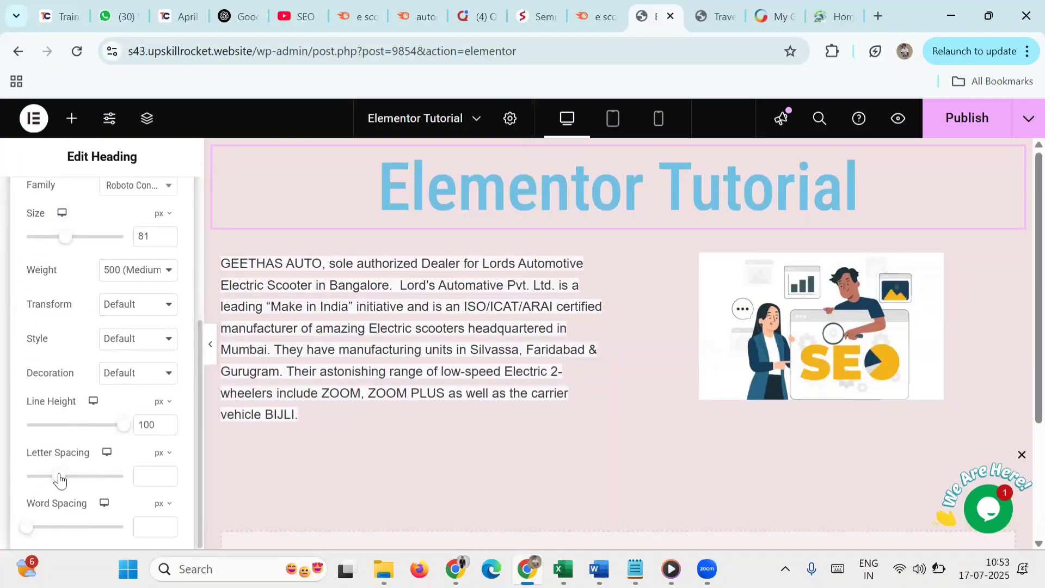
mouse_move(62, 478)
left_mouse_down()
mouse_move(105, 486)
mouse_move(58, 483)
left_mouse_up()
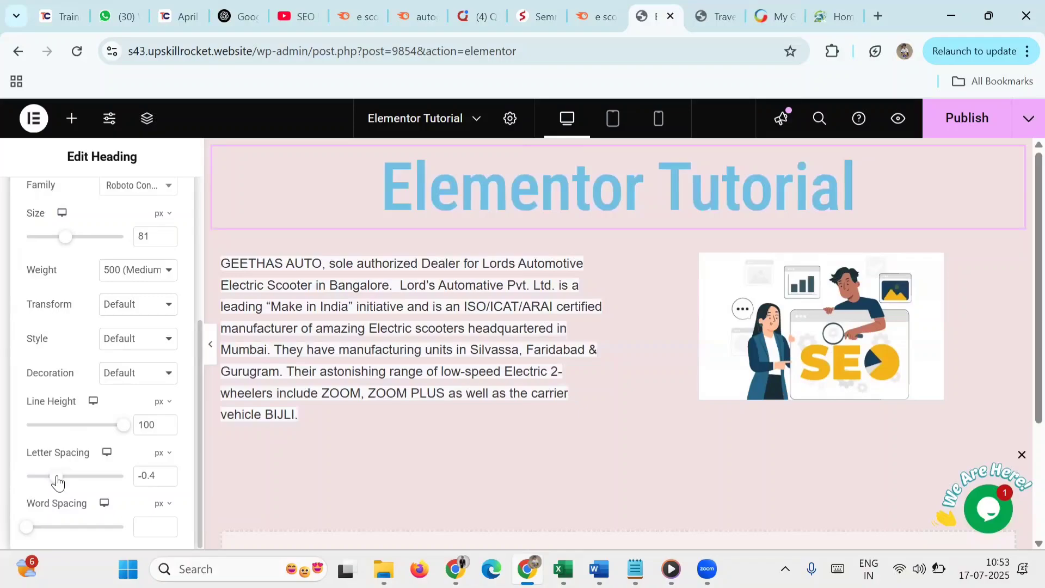
left_click(140, 303)
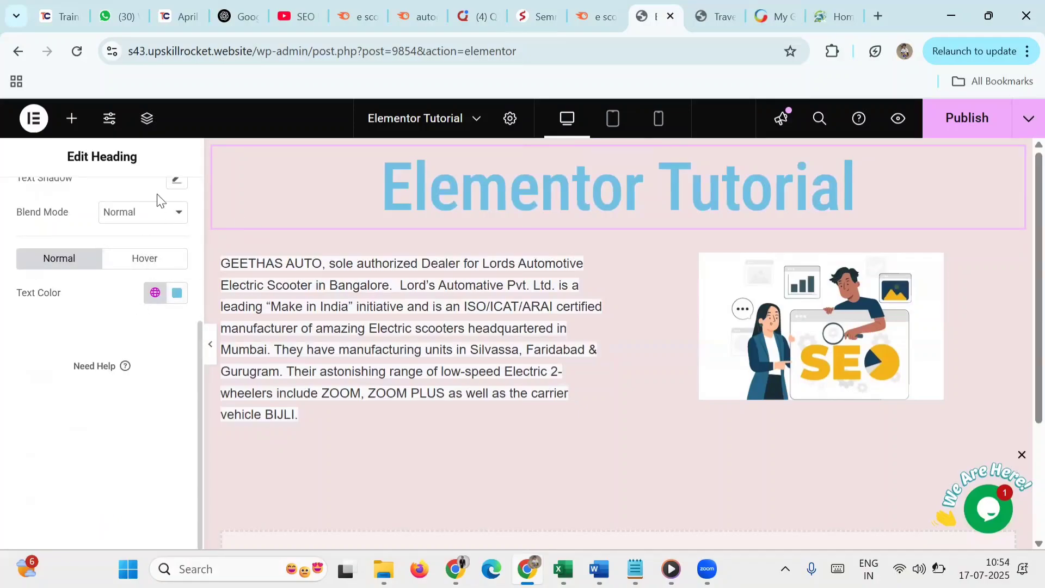
scroll(183, 370, "up", 1)
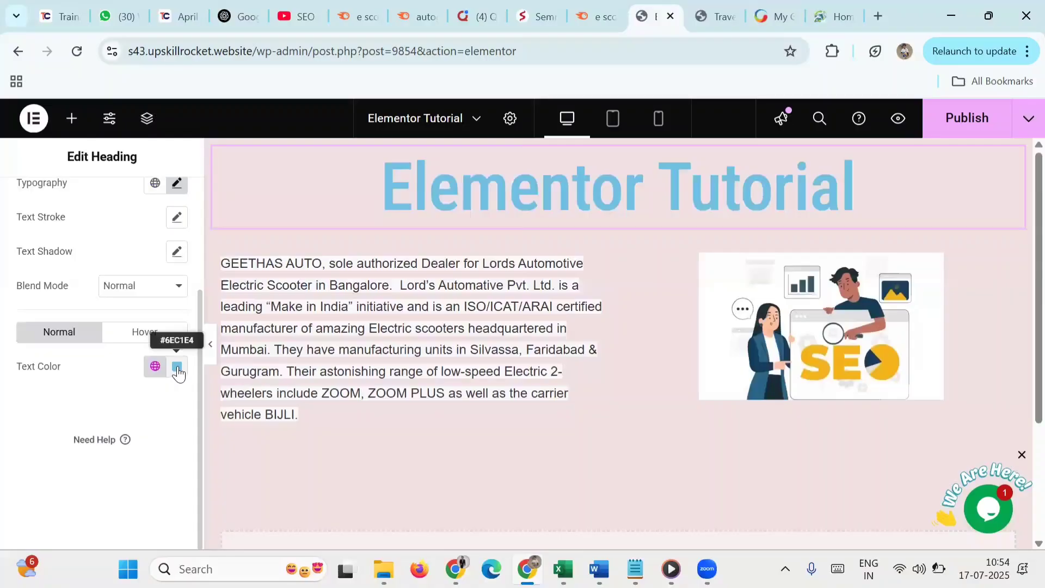
- Change the "Elementor Tutorial" heading's normal text color to a dark teal blue
left_click(177, 368)
left_click(180, 233)
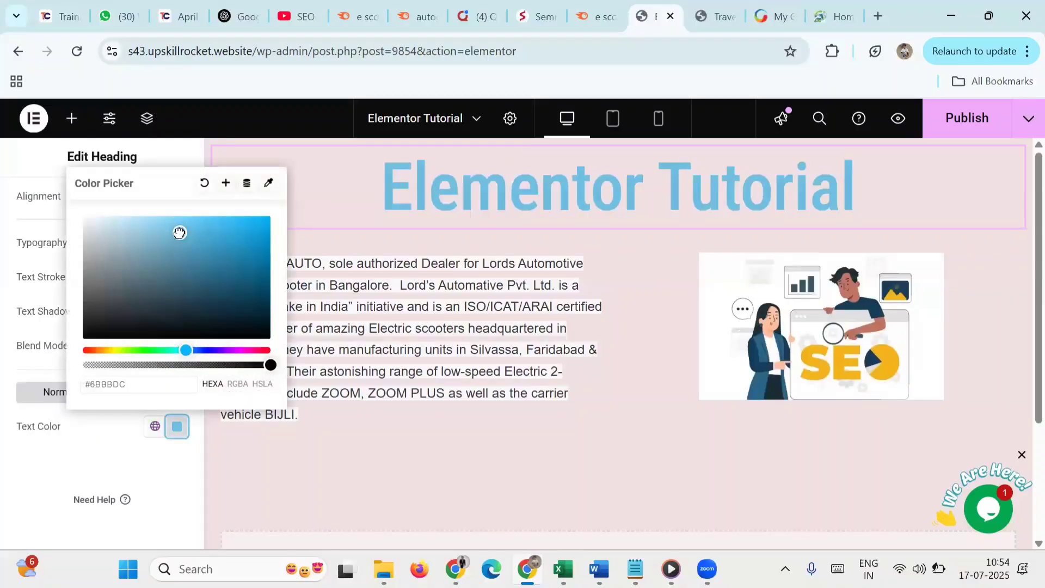
left_click_drag(180, 233, 119, 303)
key("Escape")
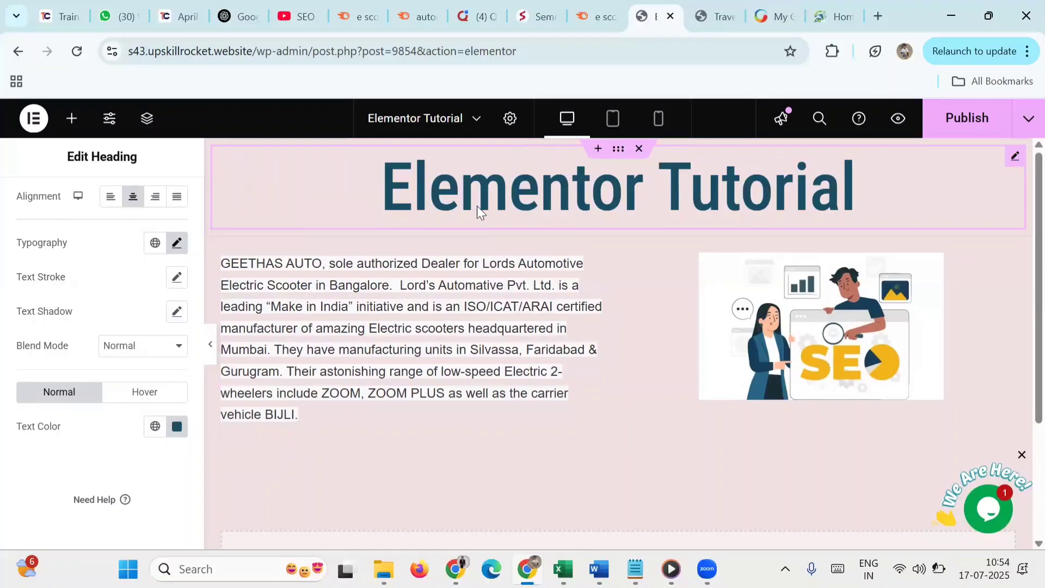
- Set the heading's hover link color to the red #B23E3E
left_click(157, 399)
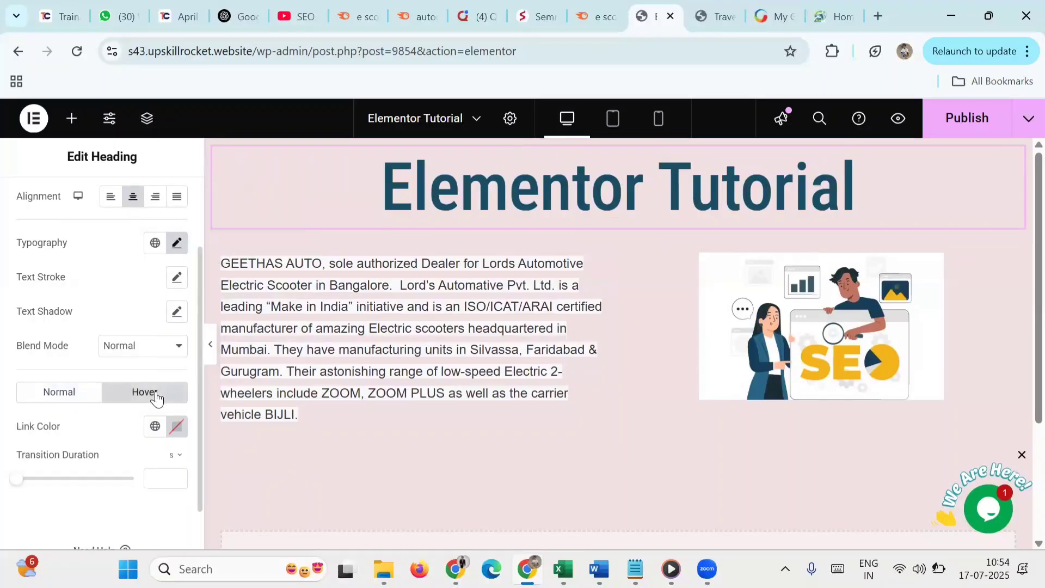
left_click(176, 430)
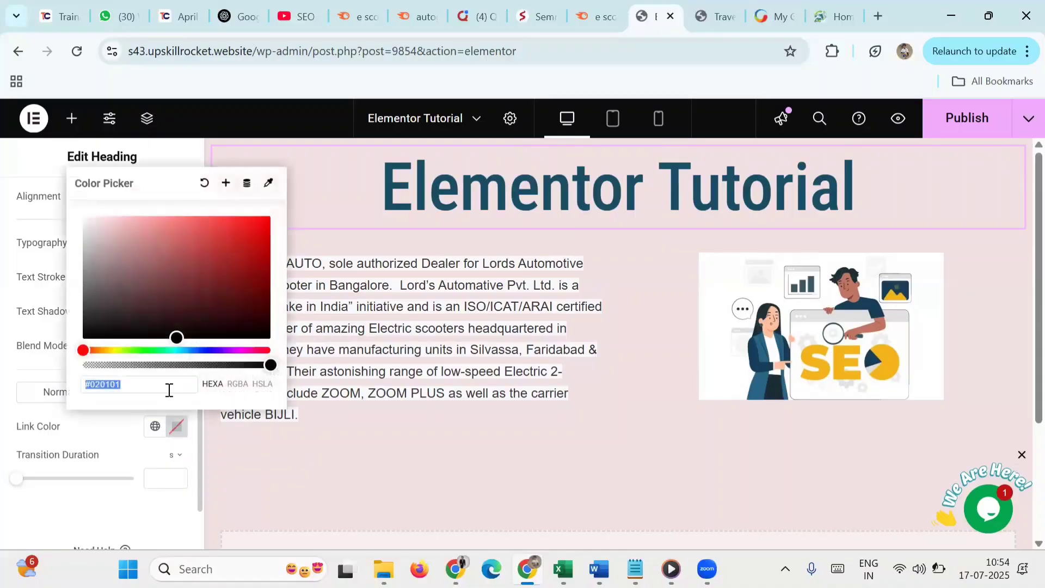
left_click_drag(199, 266, 205, 254)
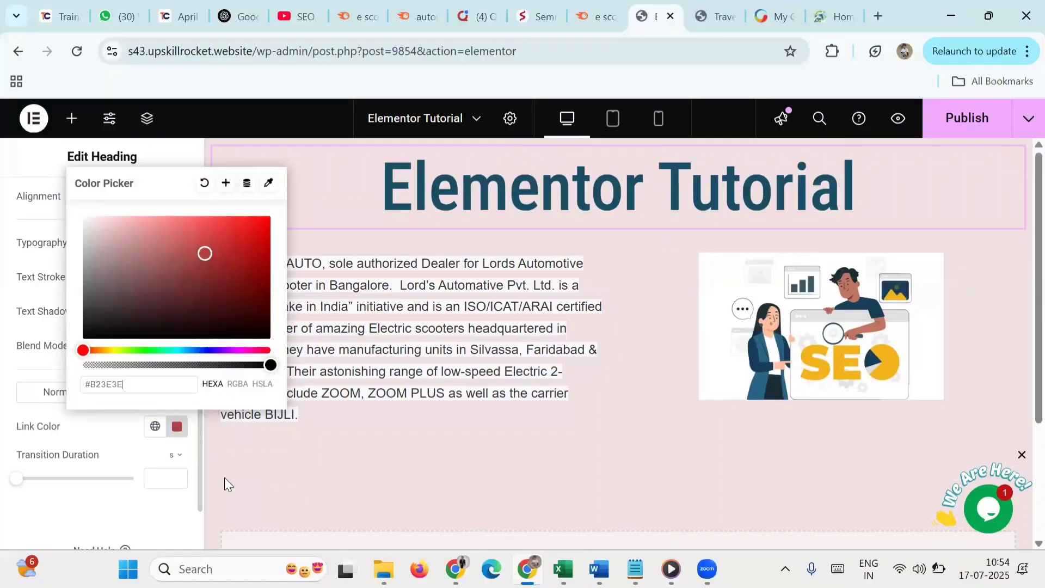
left_click(133, 442)
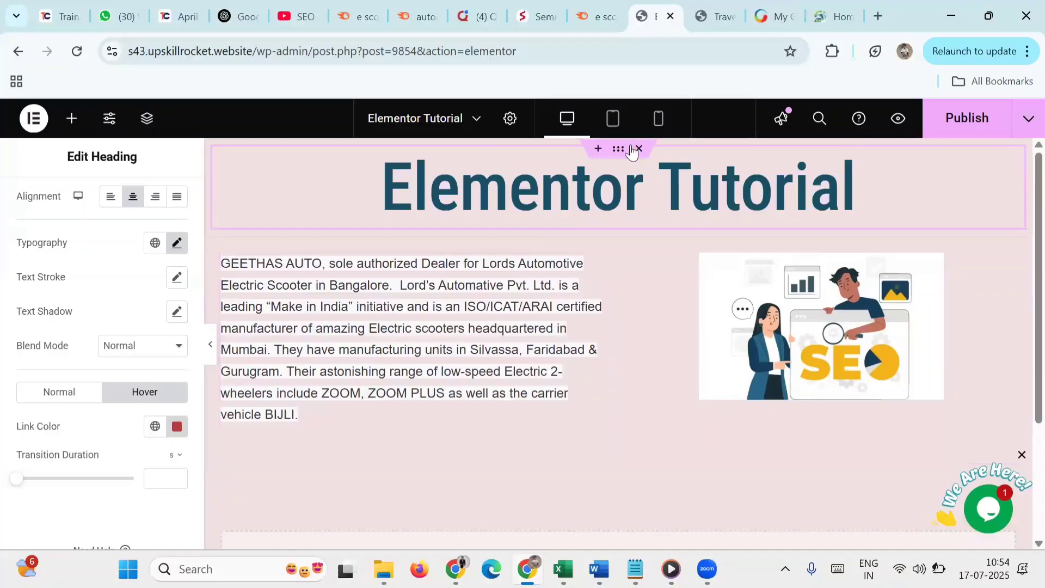
- Give the container around the "Elementor Tutorial" heading a classic background with a green color
left_click_drag(622, 152, 585, 211)
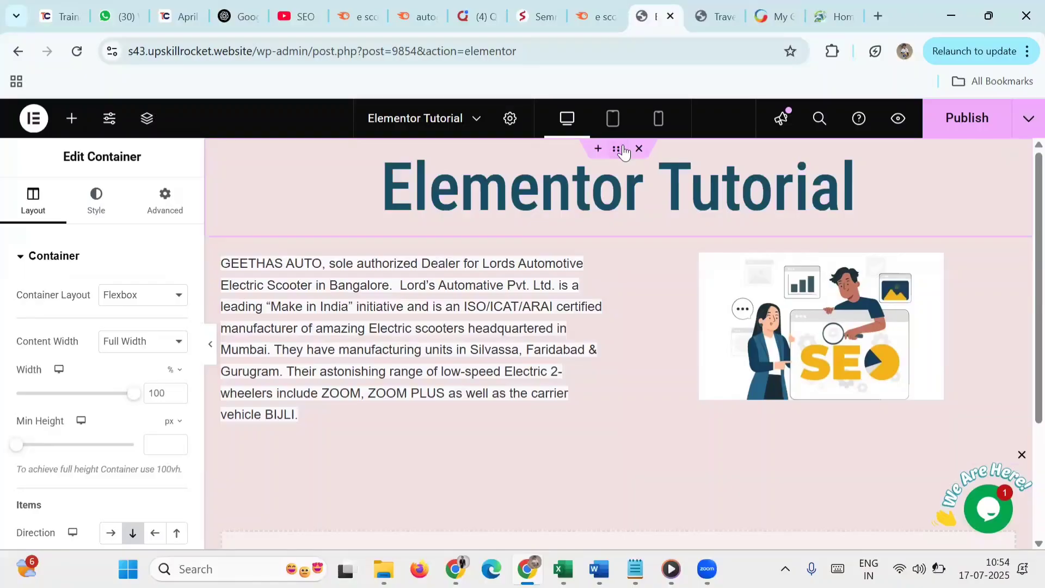
left_click(98, 223)
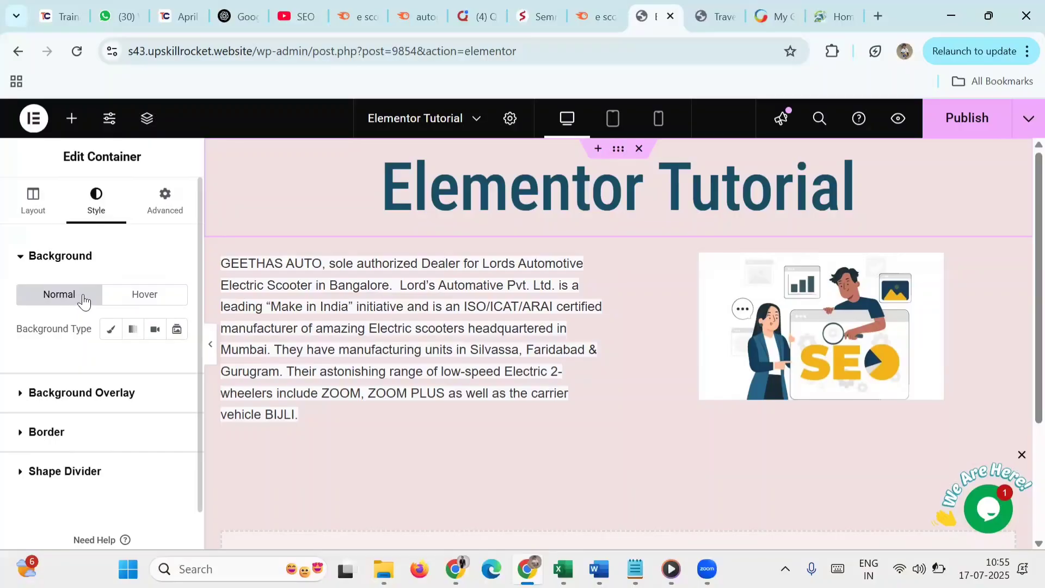
left_click(111, 332)
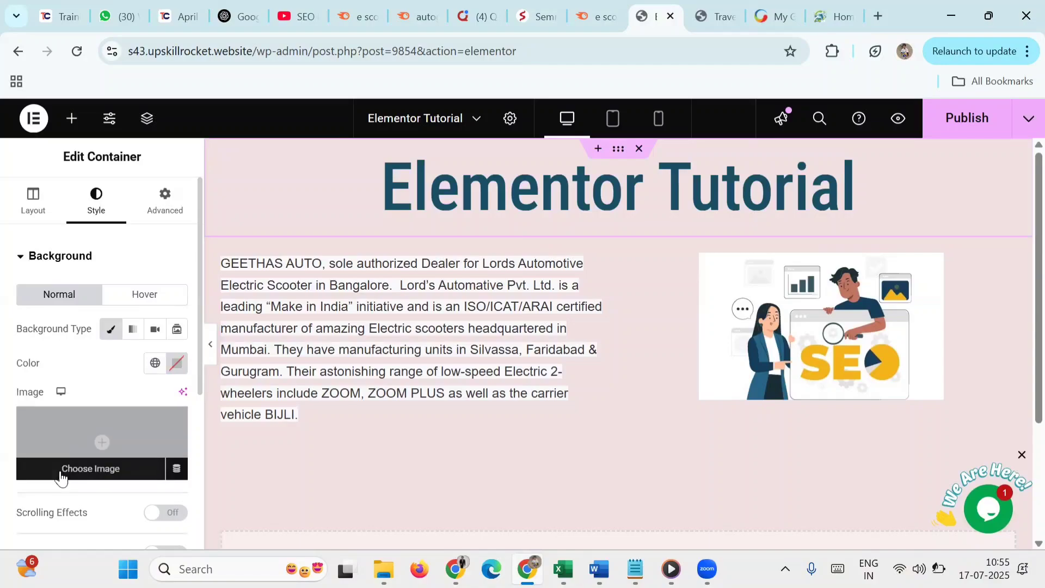
left_click(178, 365)
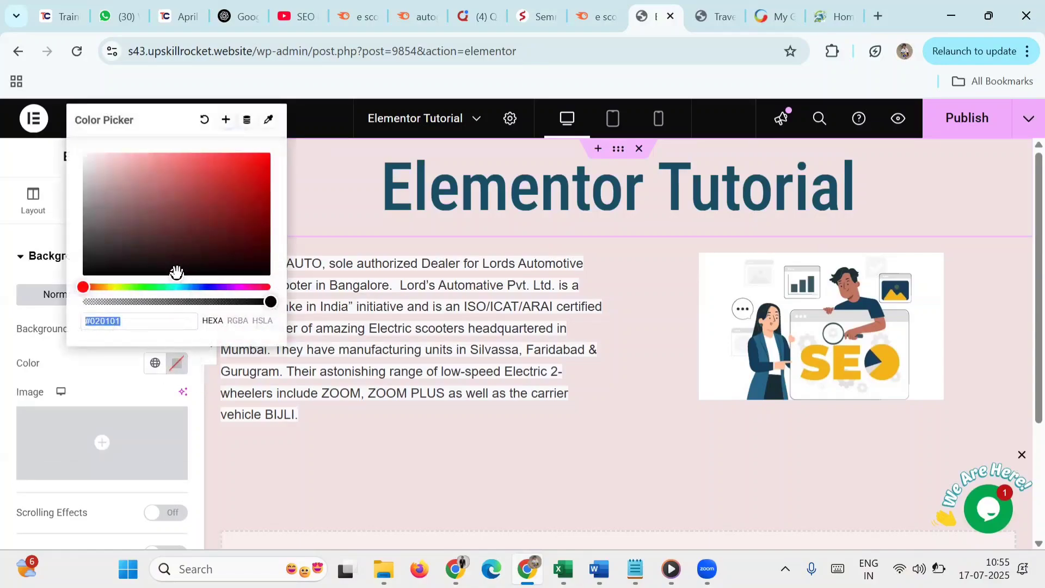
left_click_drag(92, 281, 168, 286)
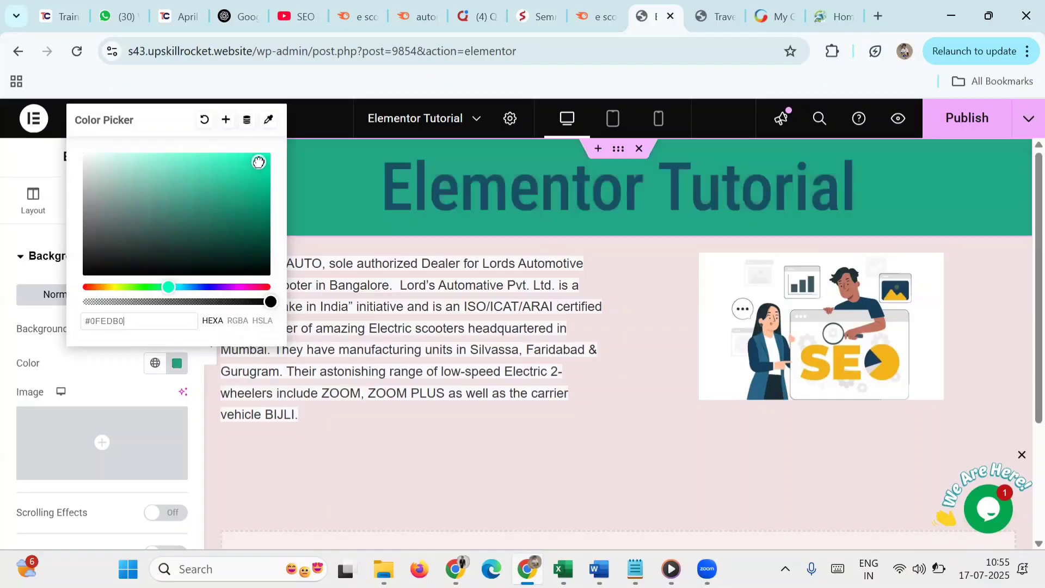
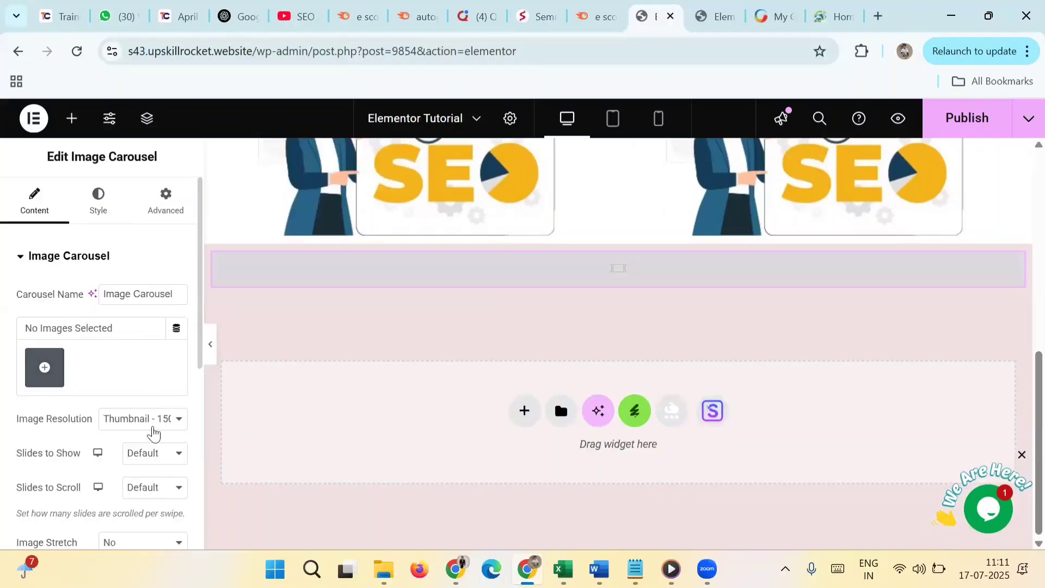
- Set the image carousel's resolution to Medium - 300 x 300 and insert a gallery of eight travel photos from the media library
left_click(152, 423)
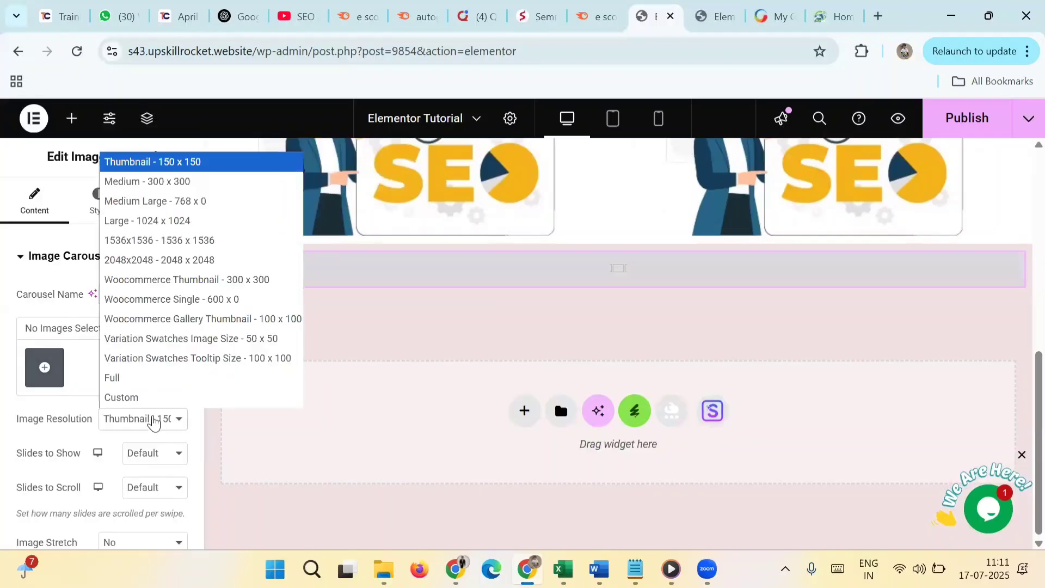
left_click(196, 185)
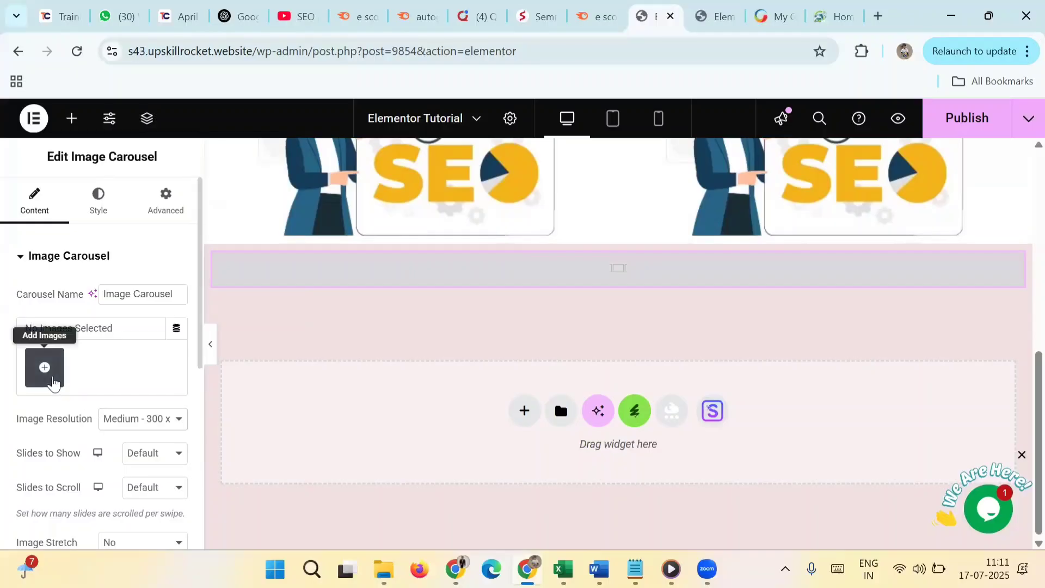
left_click(43, 367)
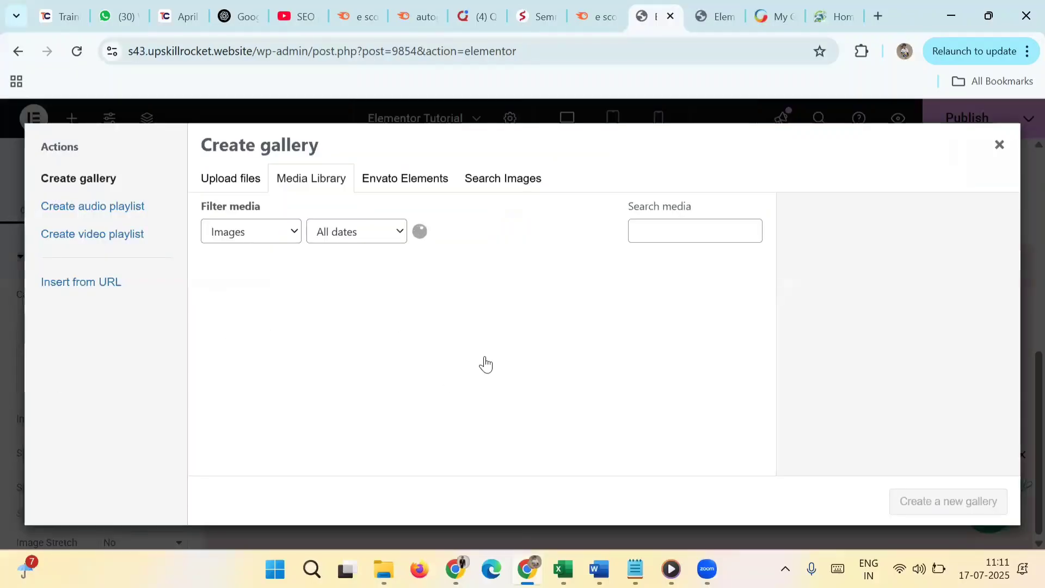
left_click(701, 427)
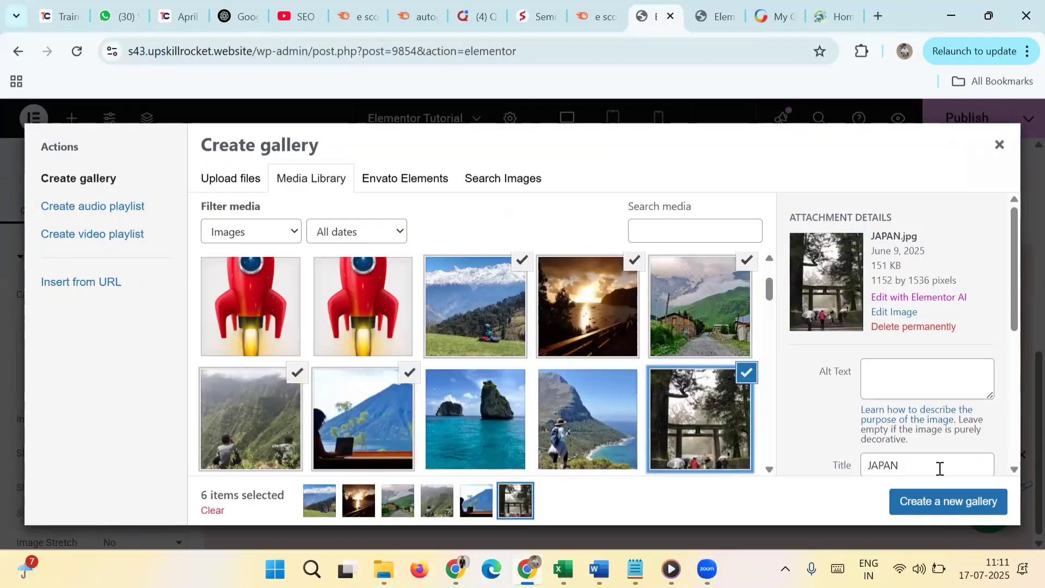
left_click(504, 424, "shift")
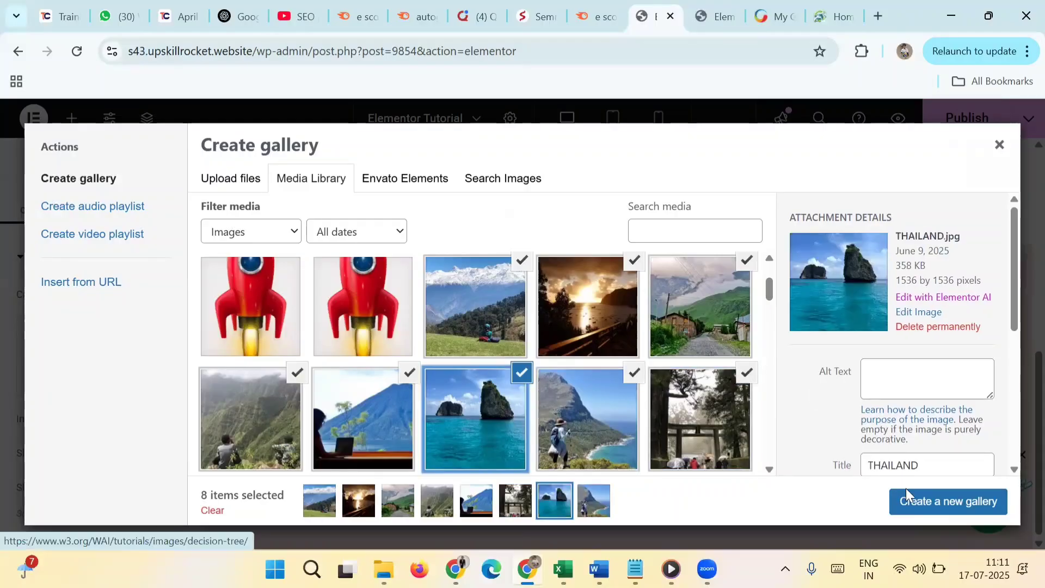
left_click(926, 497)
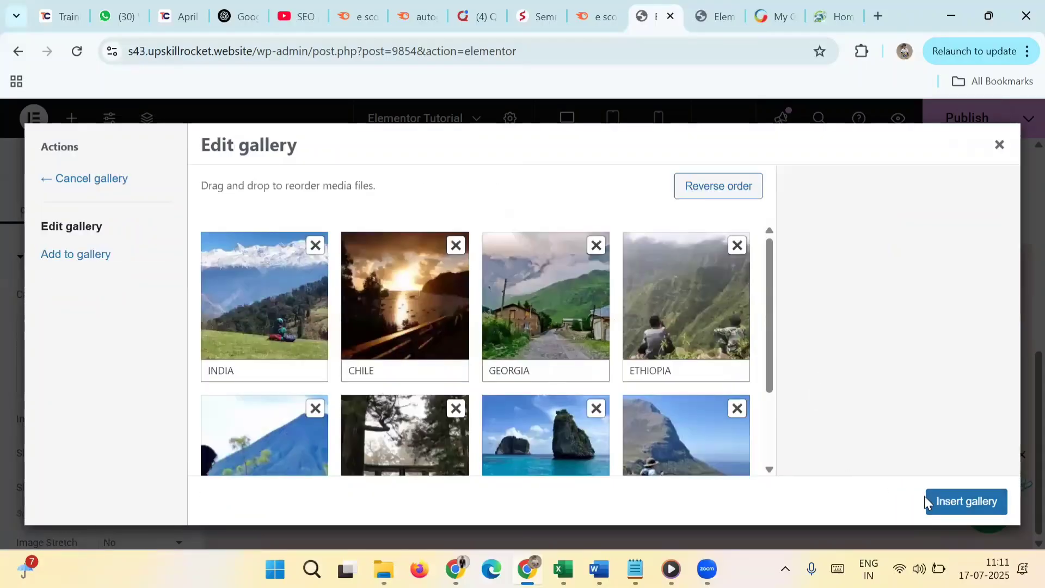
left_click(967, 501)
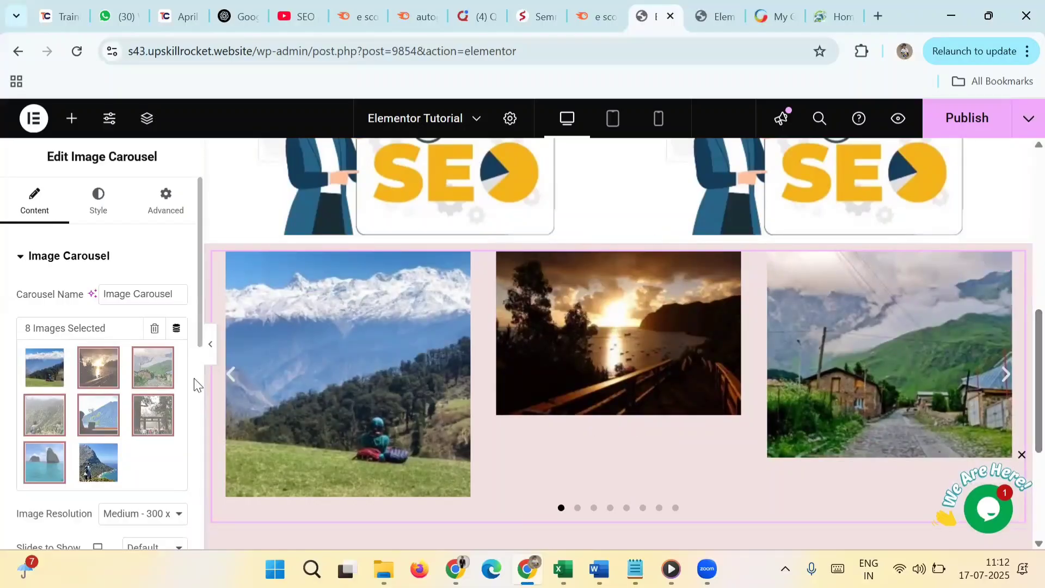
- Keep the carousel's slides to show and slides to scroll at Default, and set its image stretch to Yes
left_click_drag(198, 319, 197, 407)
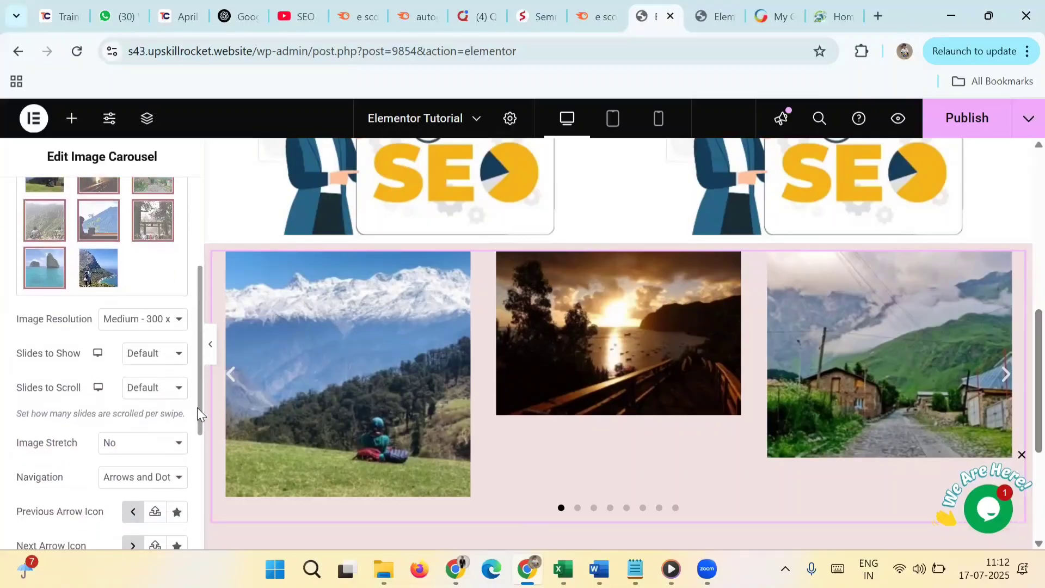
left_click(156, 355)
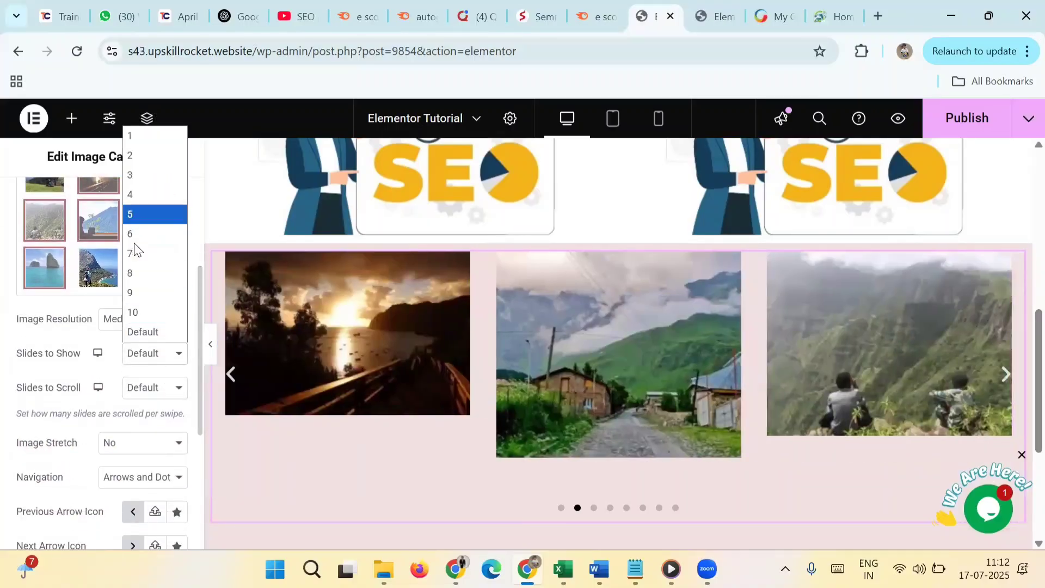
left_click(146, 334)
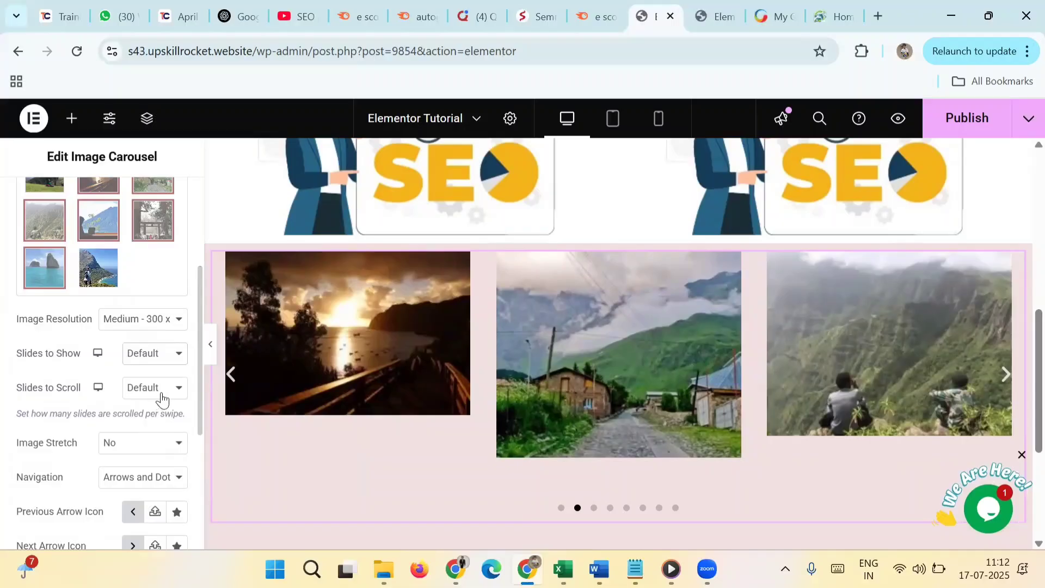
left_click(162, 401)
left_click(161, 396)
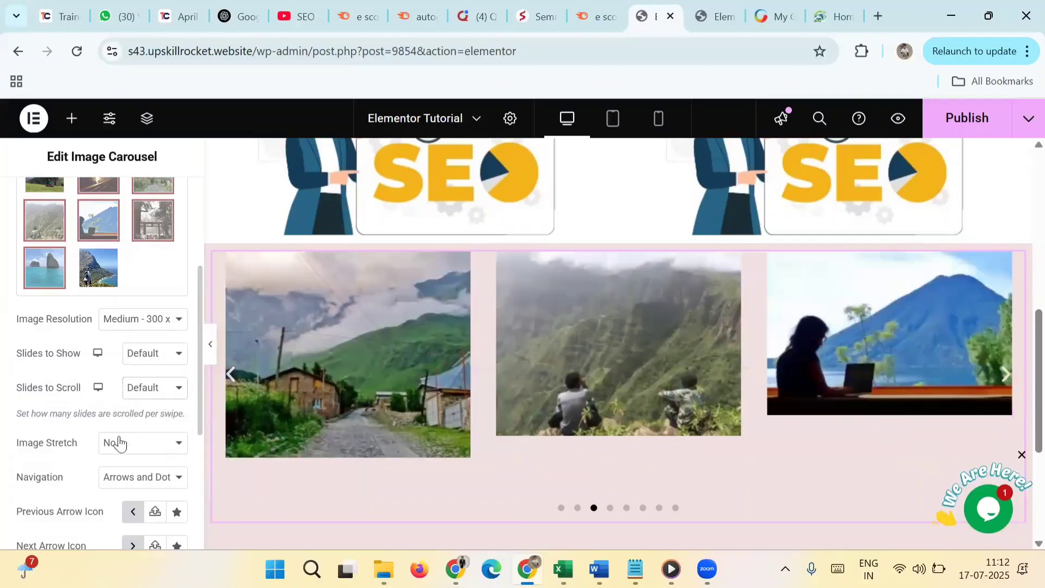
left_click(126, 452)
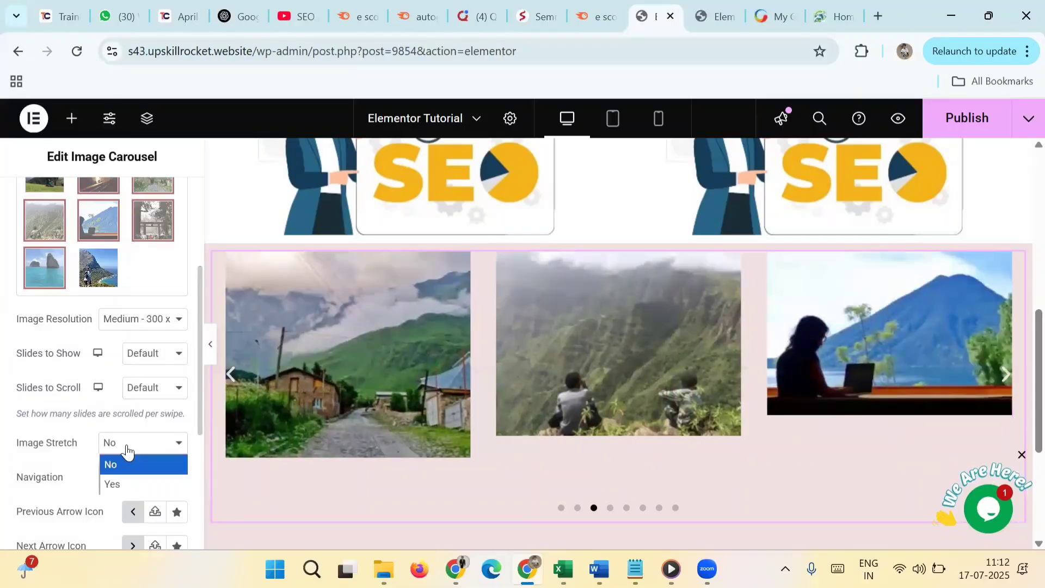
left_click(121, 483)
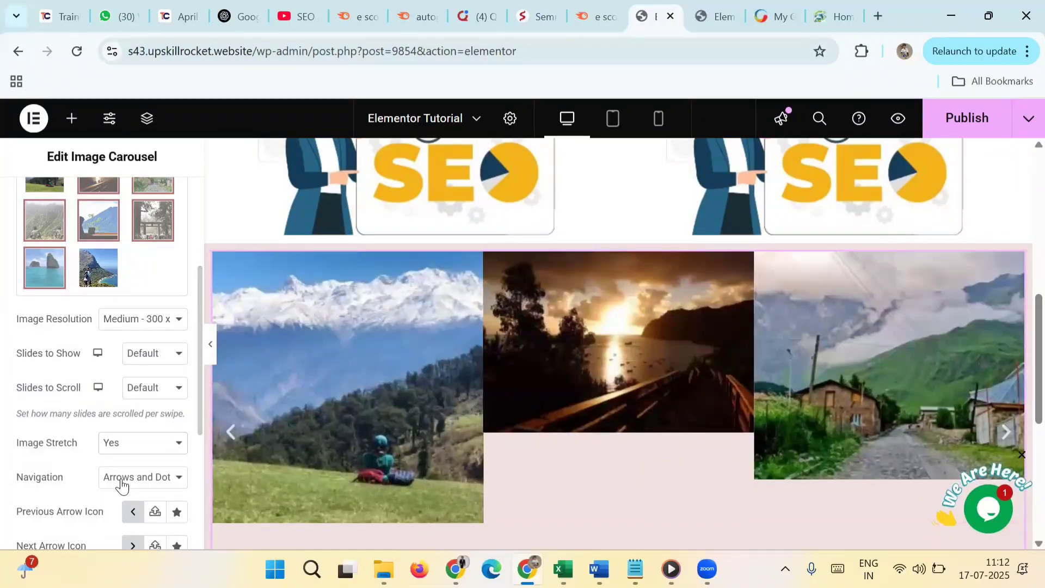
- Set the carousel's autoplay speed to 1000 in its additional options, leaving the direction at Left
scroll(2, 463, "down", 4)
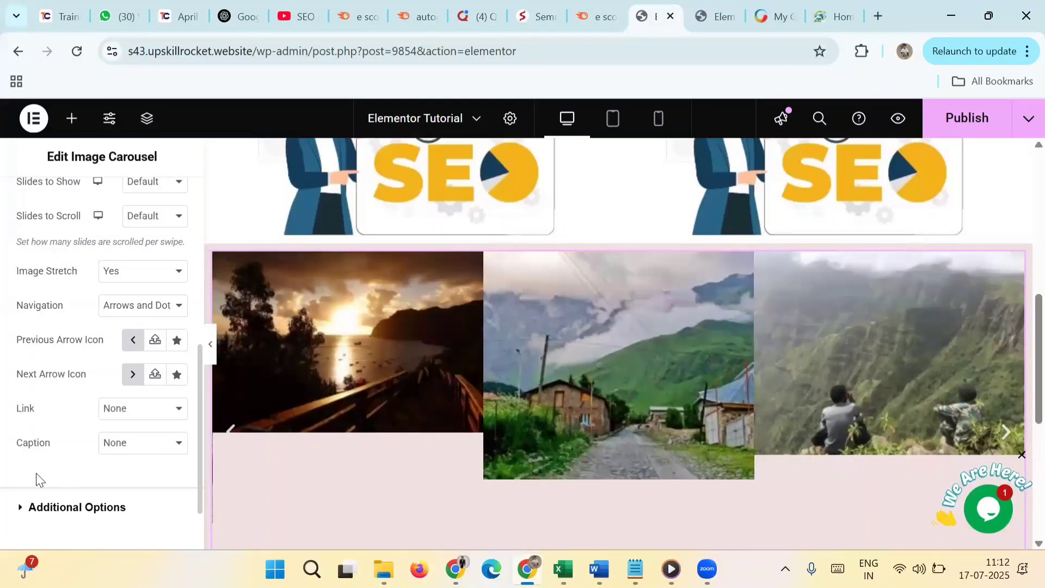
left_click(59, 509)
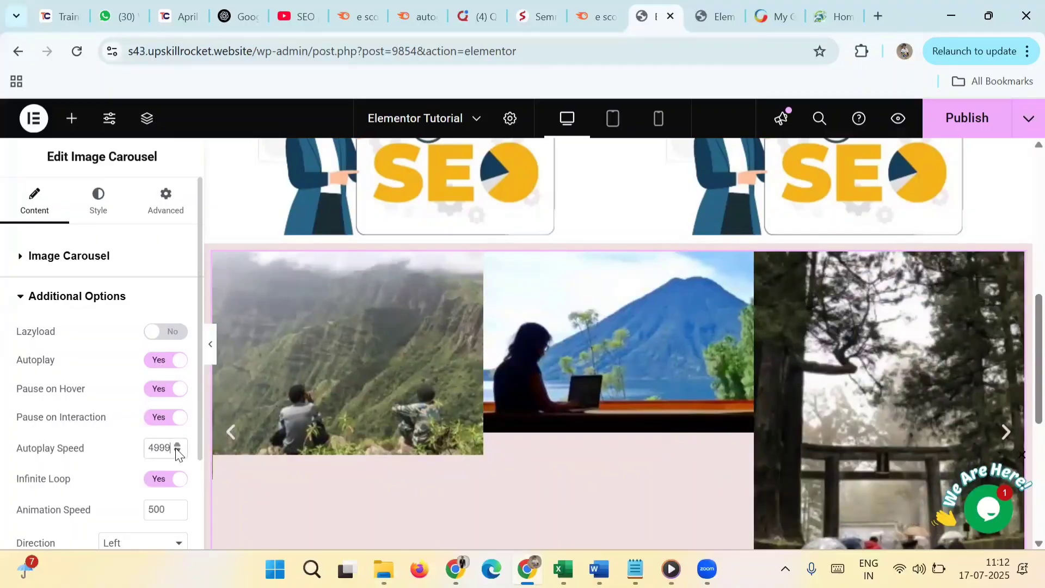
left_click(176, 452)
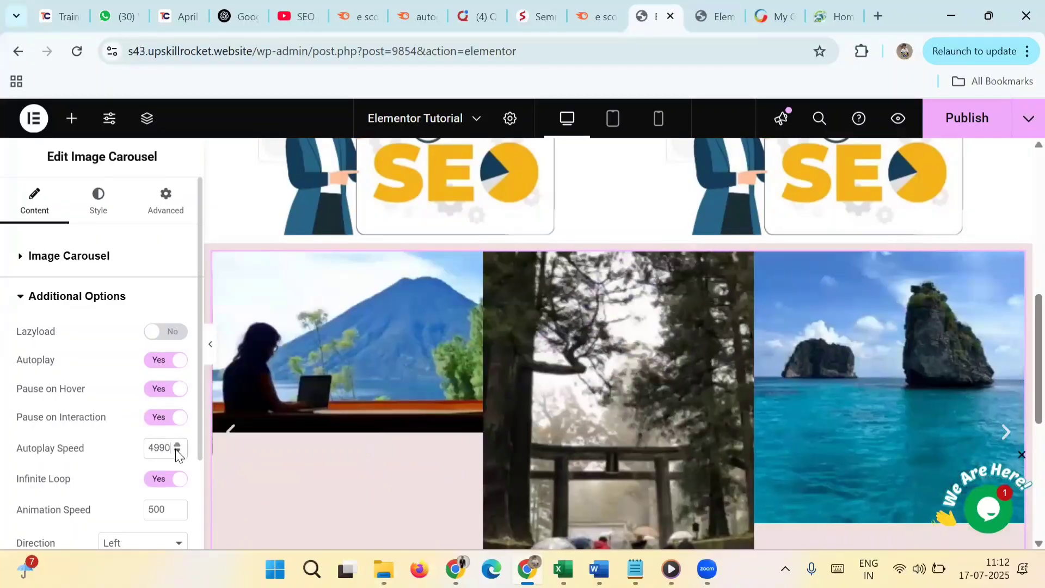
key("ctrl+a")
type("1000")
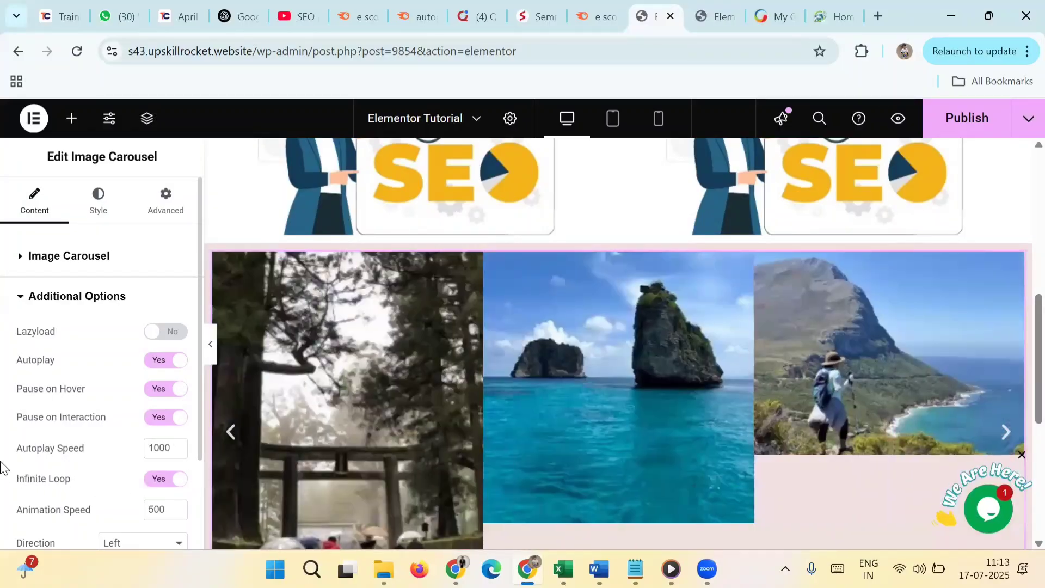
scroll(1, 467, "down", 2)
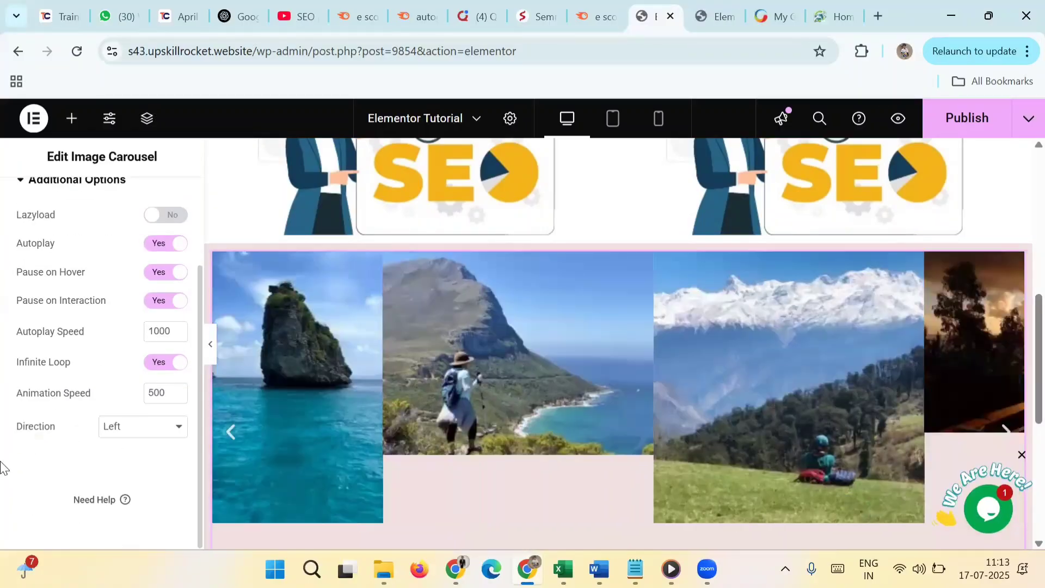
scroll(1, 467, "up", 1)
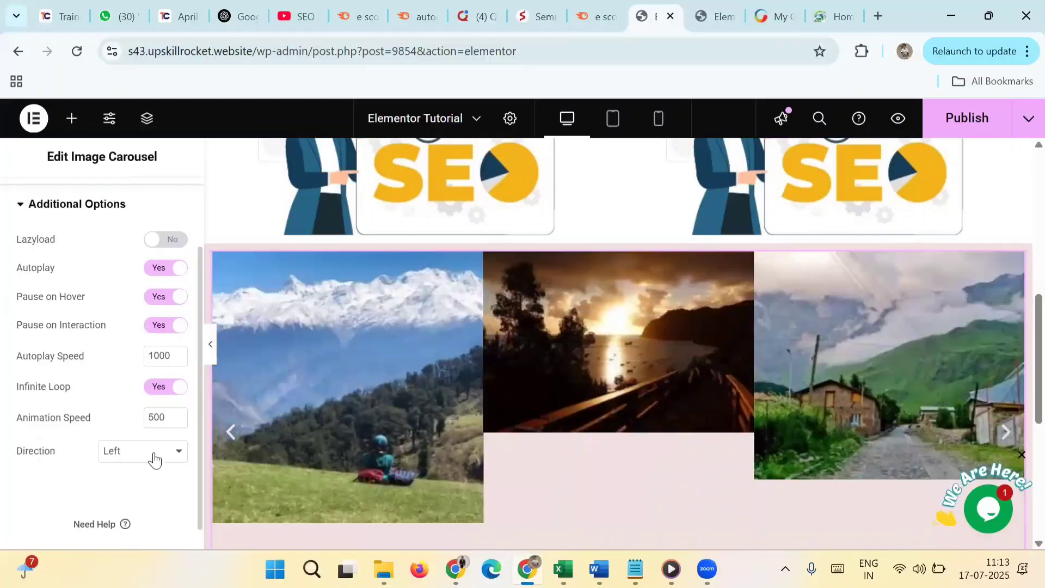
left_click(154, 457)
left_click(154, 460)
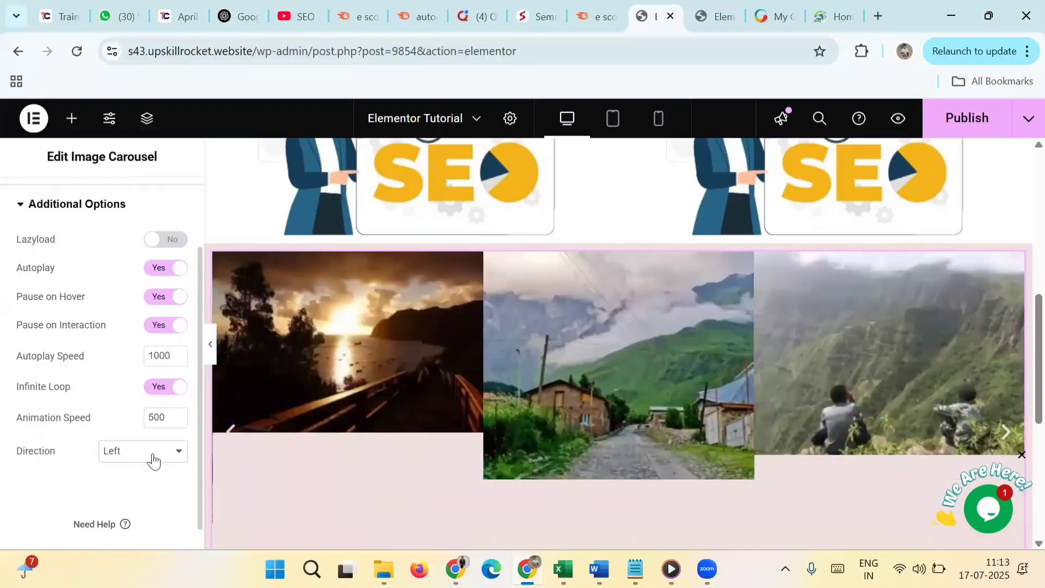
key("Delete")
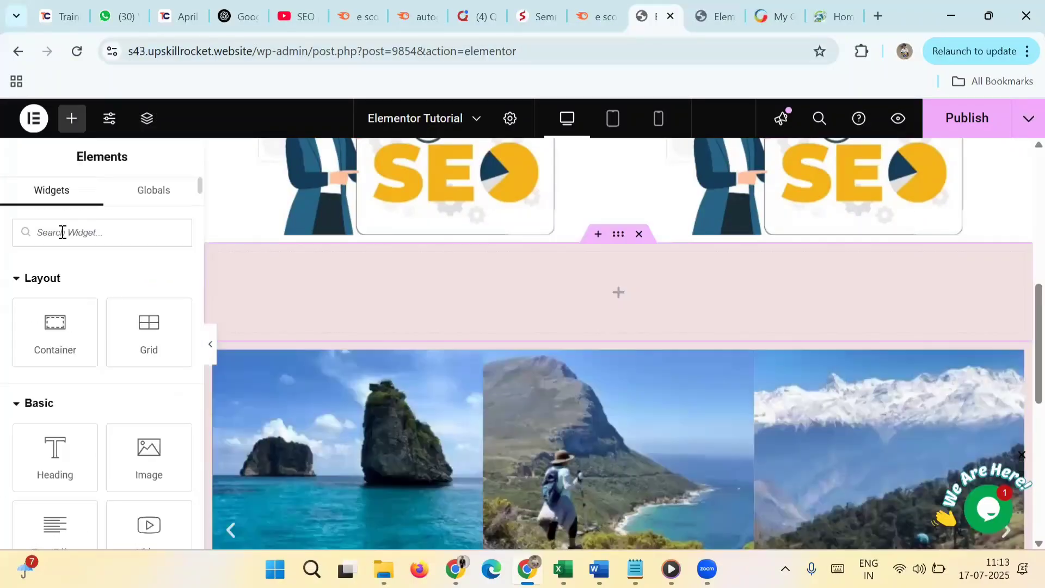
left_click(63, 232)
type("divi")
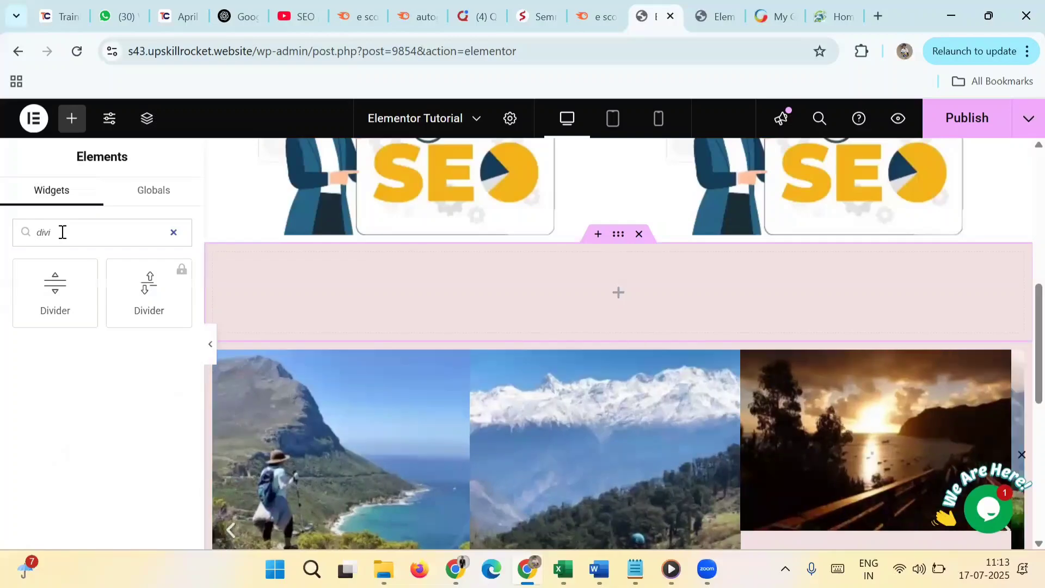
key("BackSpace")
key("BackSpace")
key("BackSpace")
key("BackSpace")
- Search the widgets for "spacer" and place a Spacer in the empty container above the image carousel
type("spacer")
left_click_drag(55, 292, 486, 293)
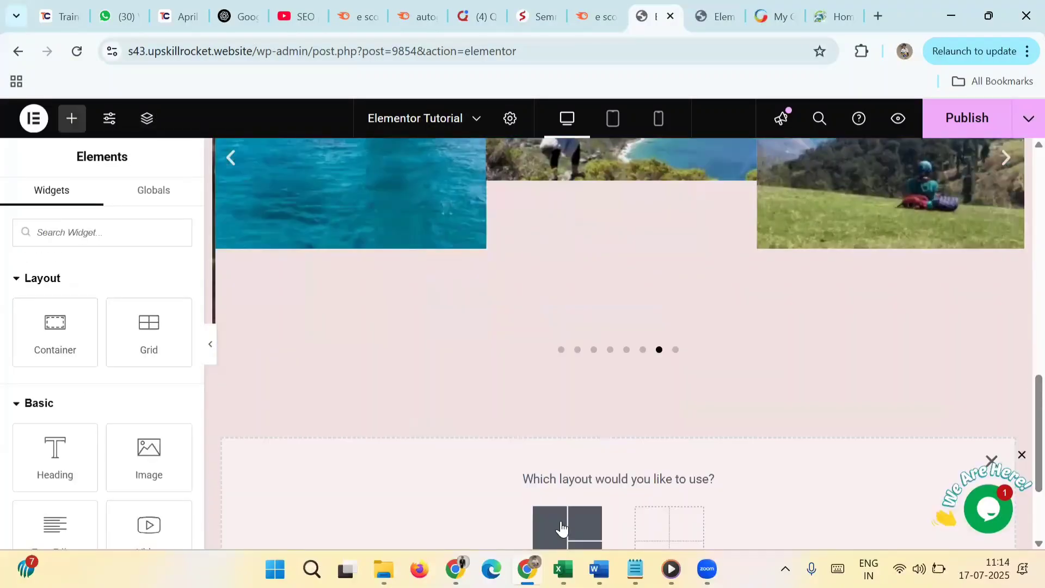
- Add a single-column flexbox container below the image carousel and place a Divider widget in it
left_click(560, 524)
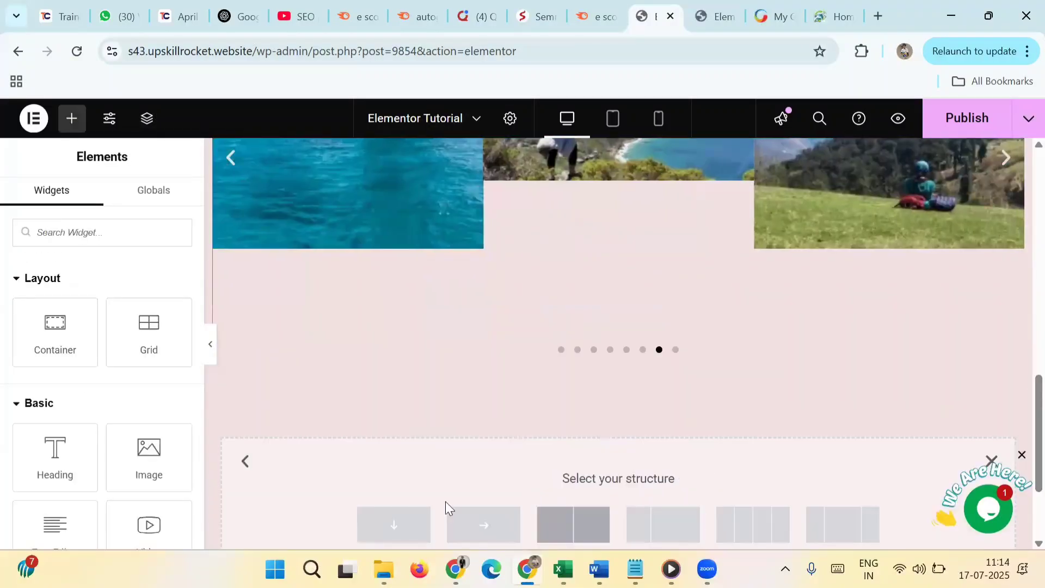
left_click(393, 525)
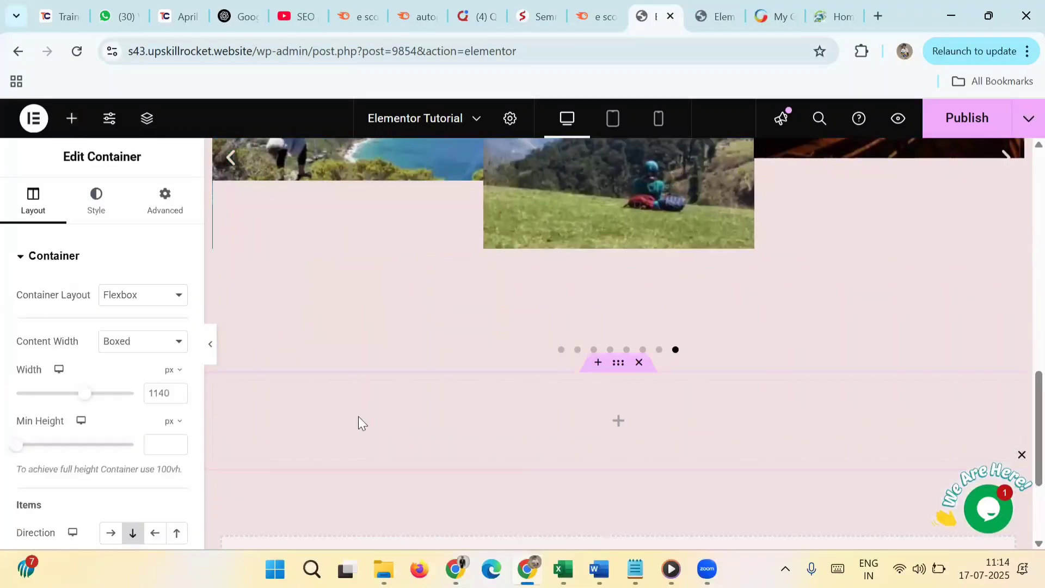
left_click(73, 121)
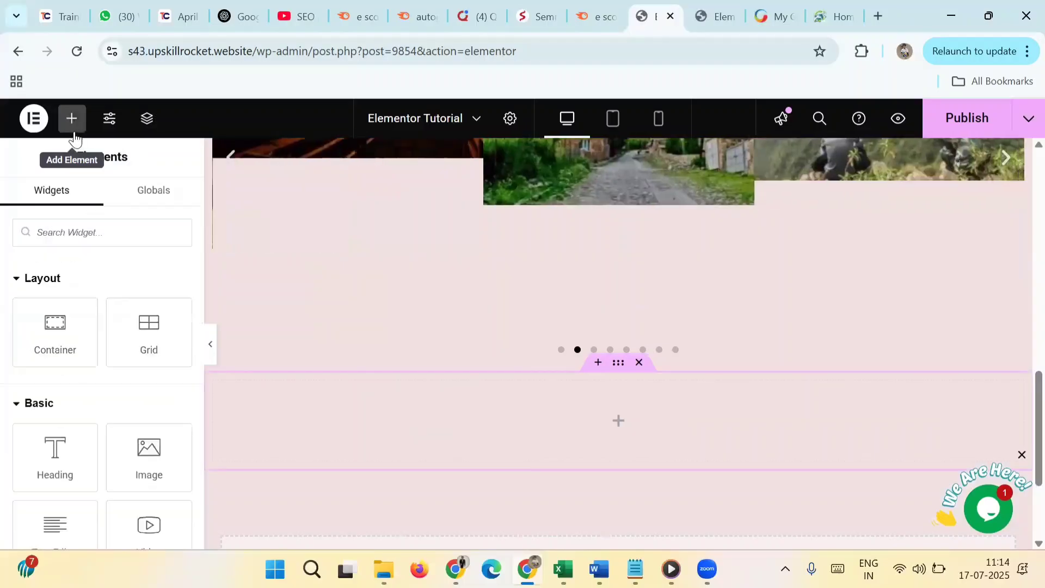
type("d")
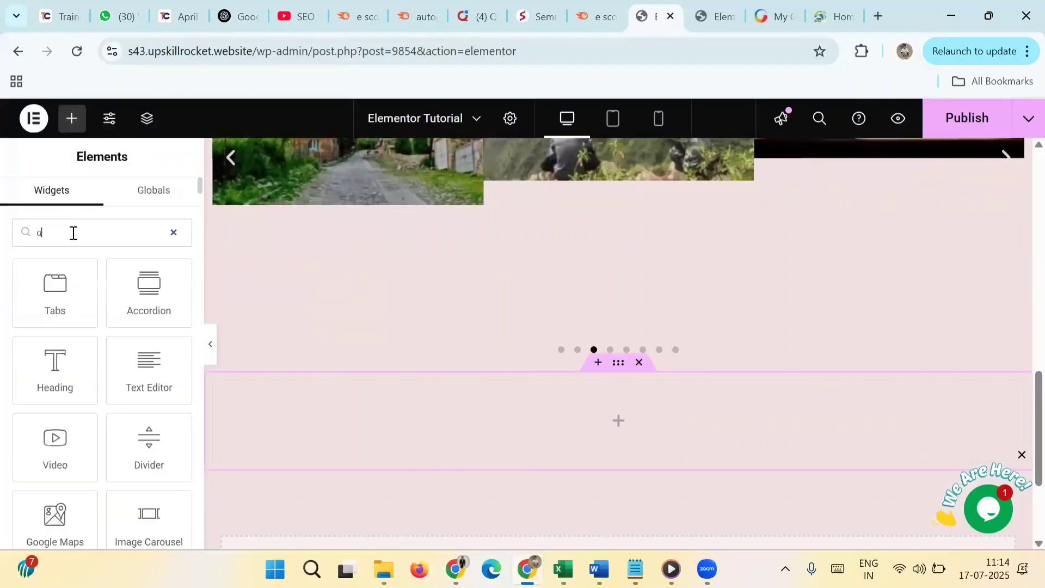
type("ivider")
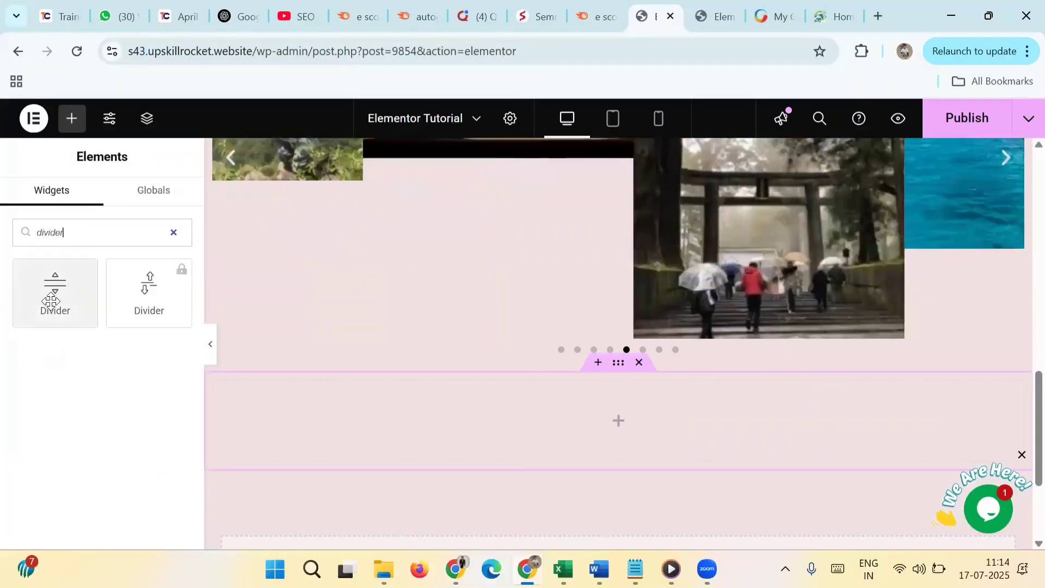
left_click_drag(51, 296, 595, 395)
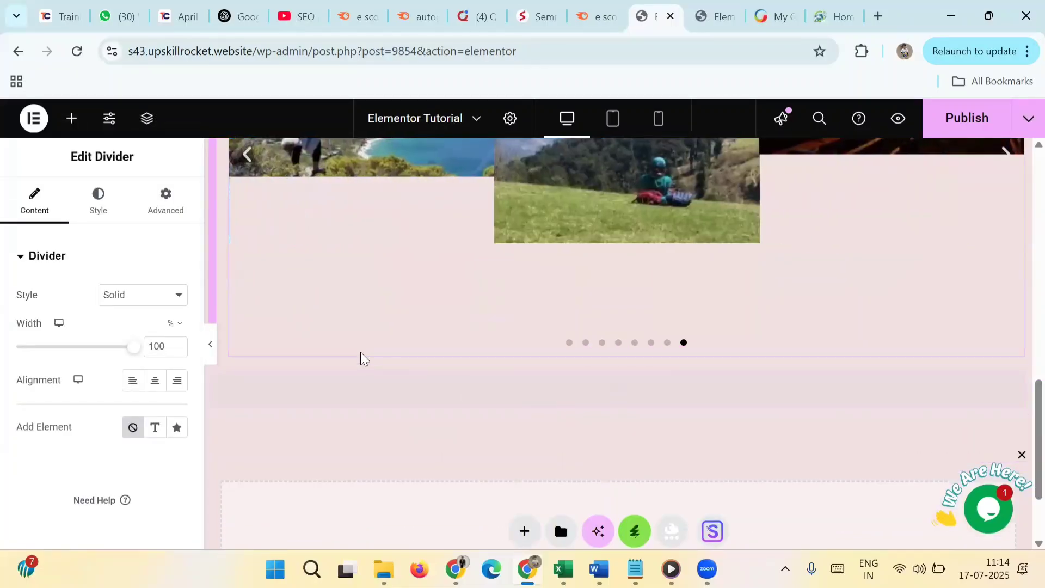
- Try the Slashes style on the divider, then give it a 75% width, center alignment and the Wavy style
left_click(152, 303)
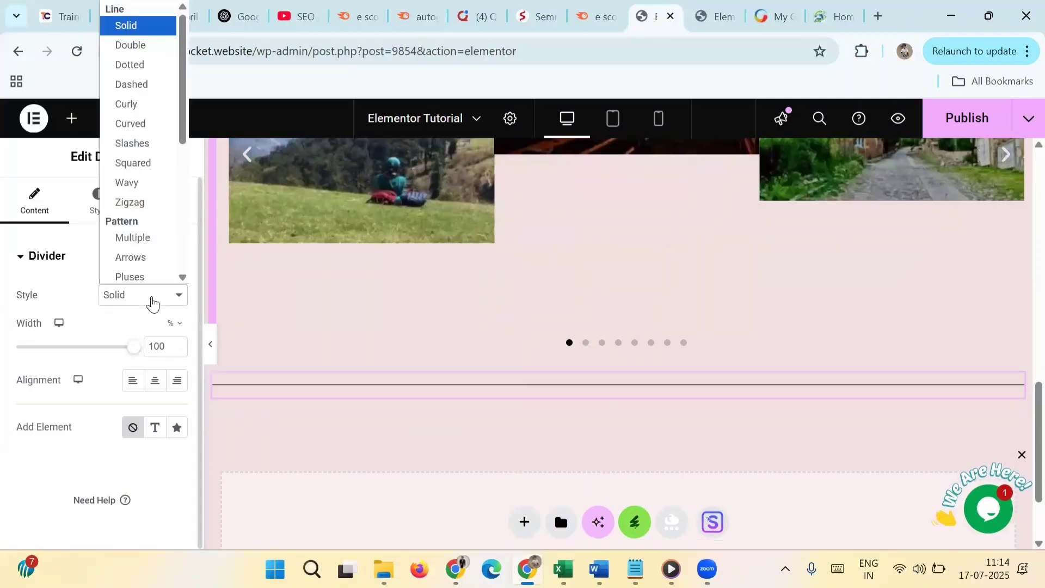
left_click(131, 143)
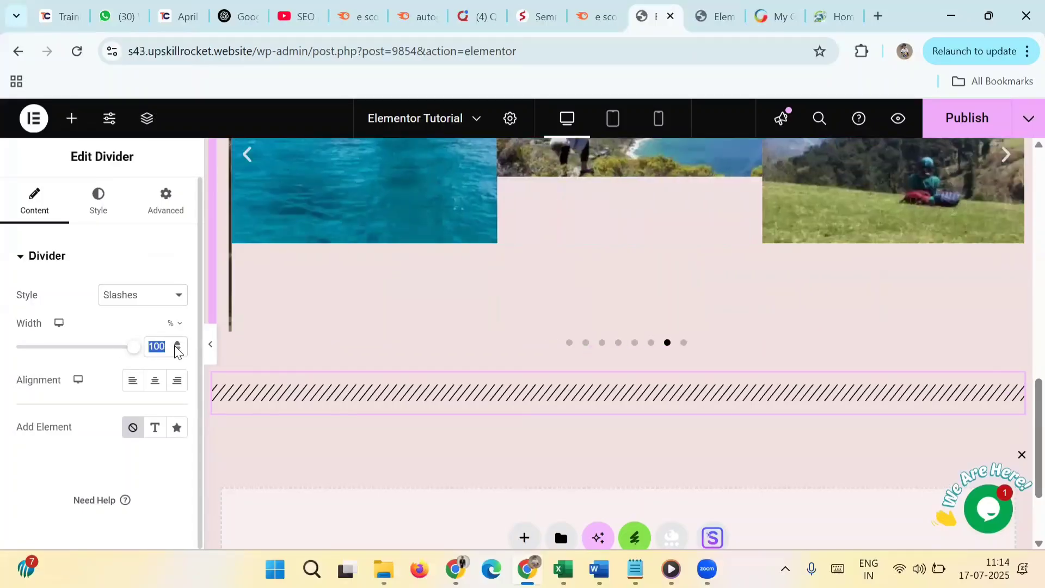
left_click(178, 350)
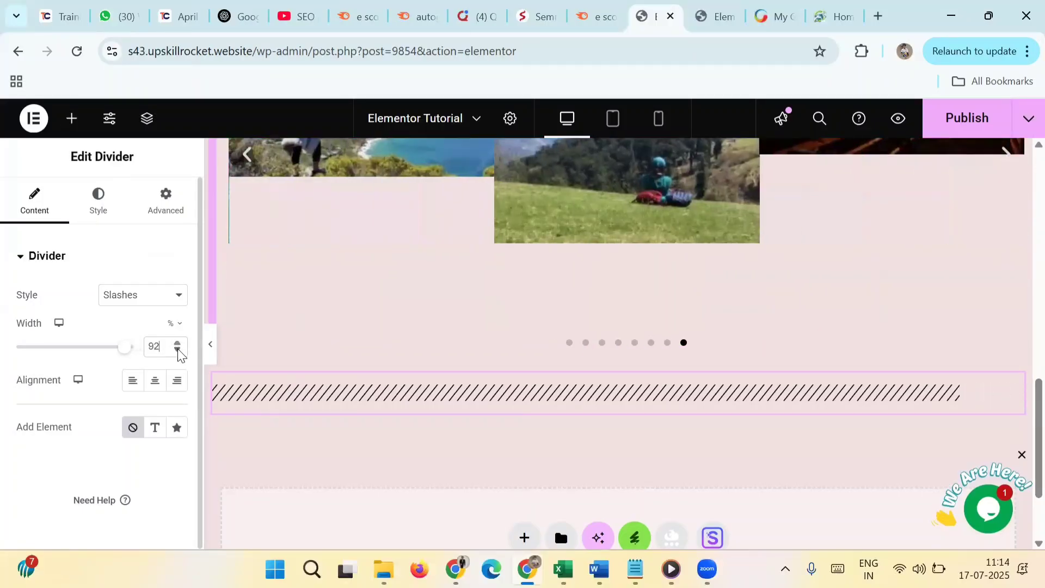
left_click(177, 351)
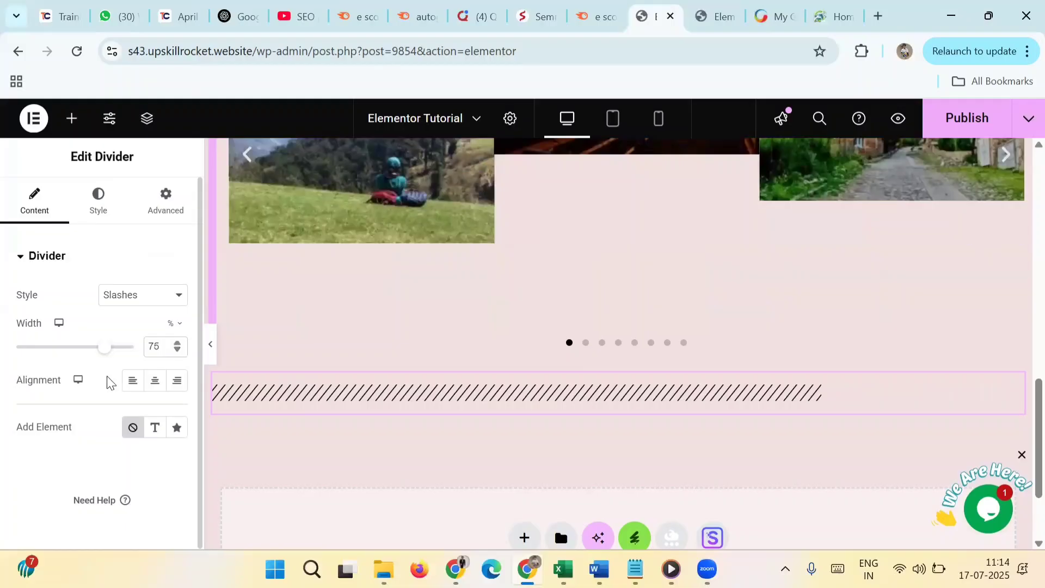
left_click(154, 381)
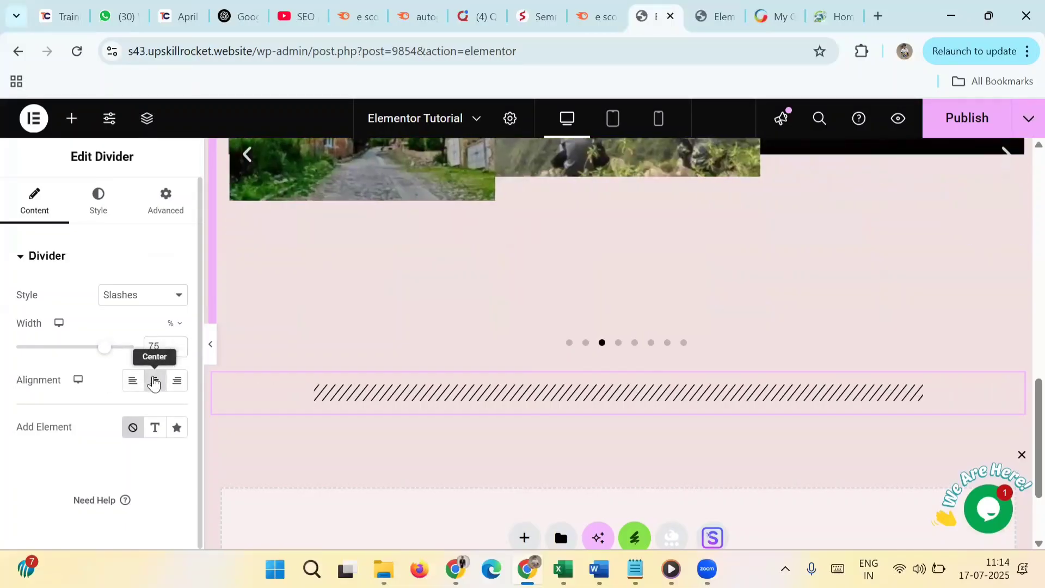
left_click(146, 301)
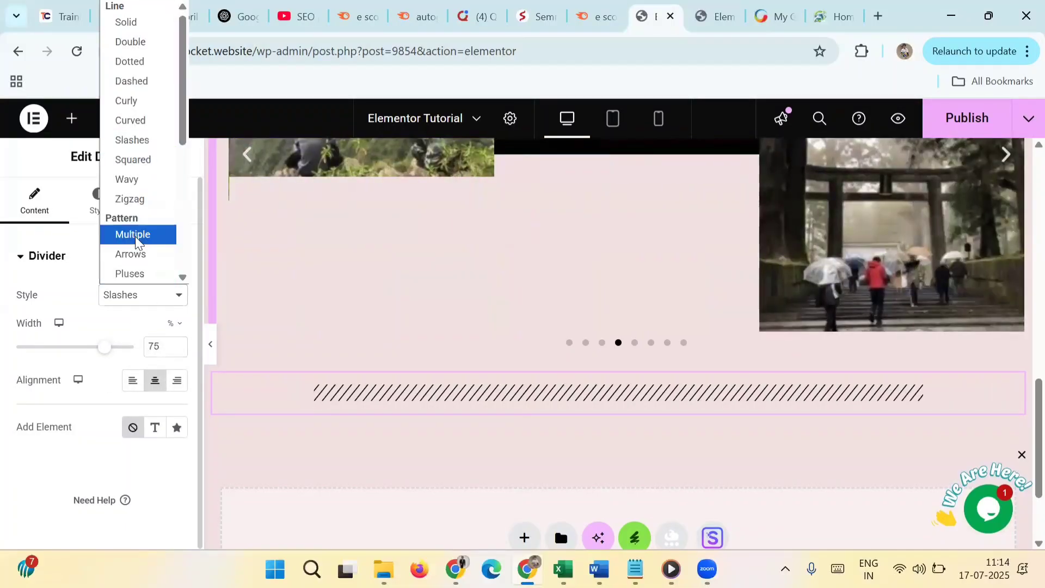
left_click(140, 179)
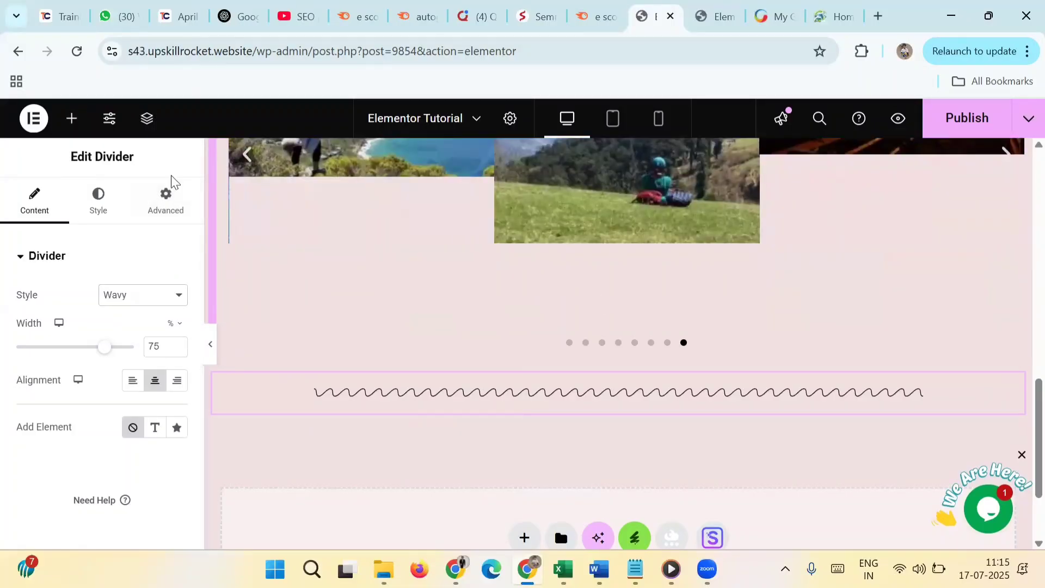
- Search the widgets for "button", place a Button above the wavy divider and center its position
left_click(68, 127)
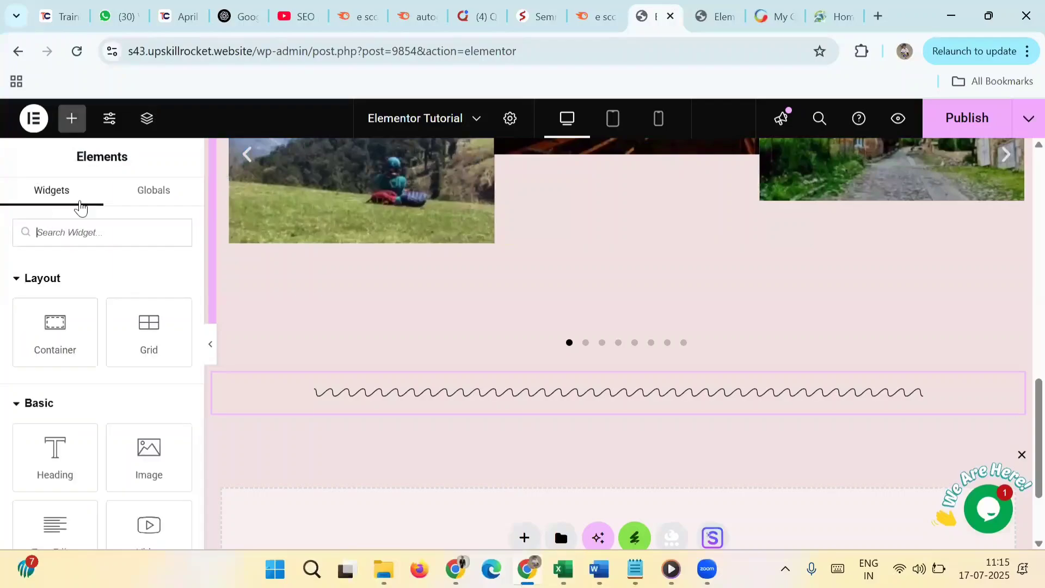
type("button")
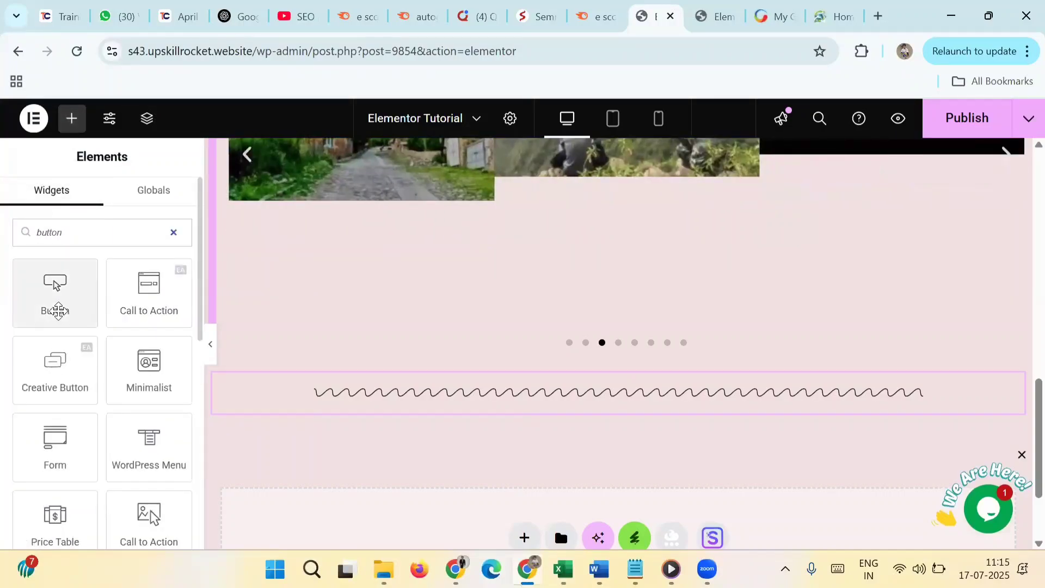
left_click_drag(57, 310, 529, 388)
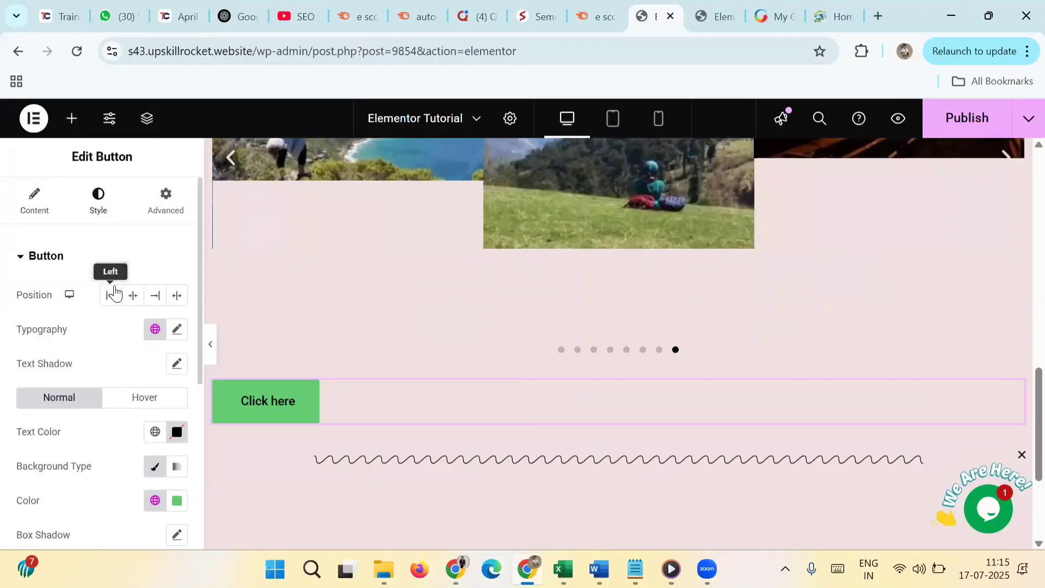
left_click(133, 296)
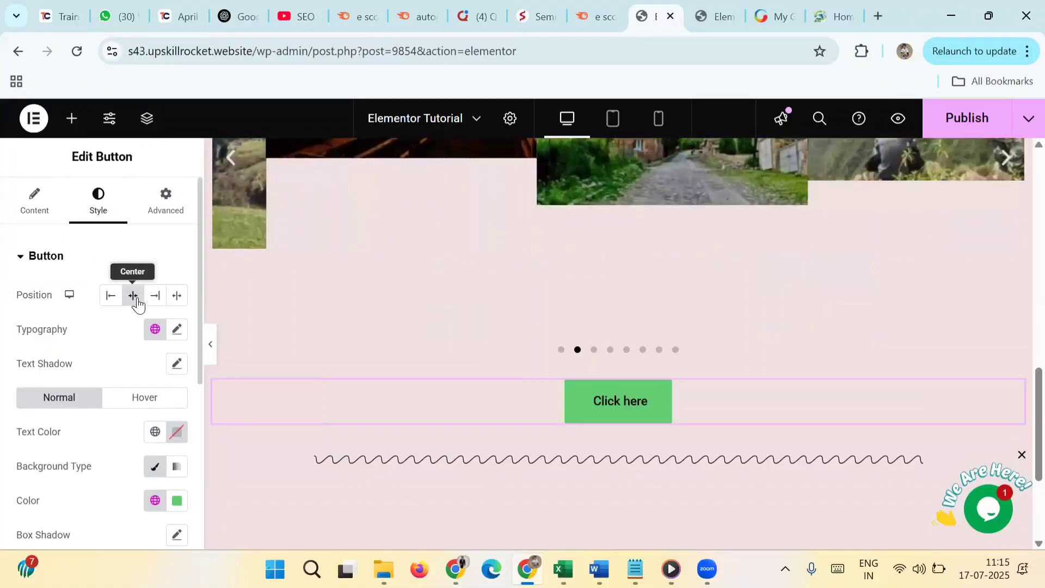
- Change the button's normal background color to the grey #959895
left_click(175, 499)
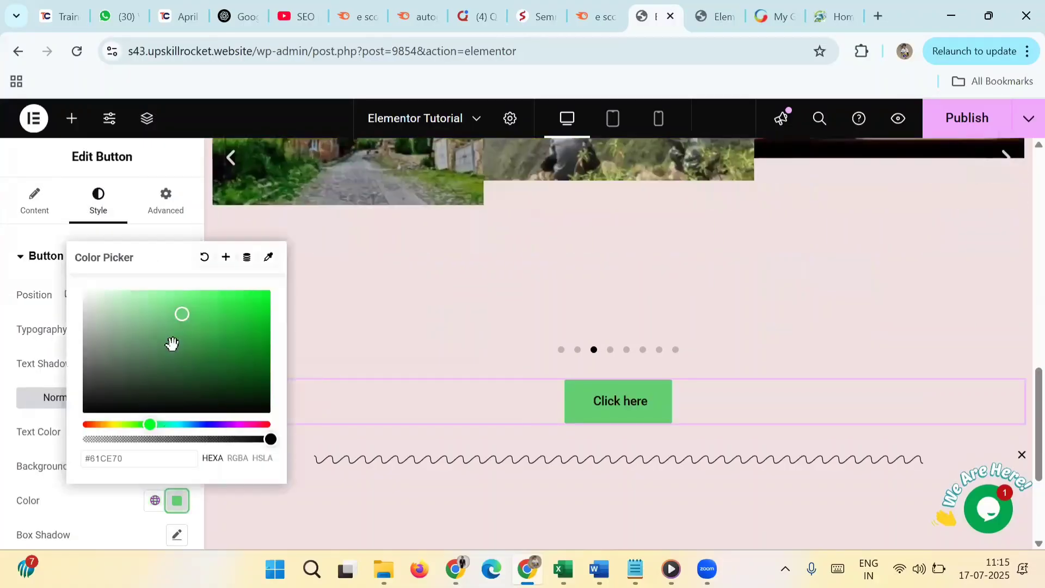
left_click(108, 338)
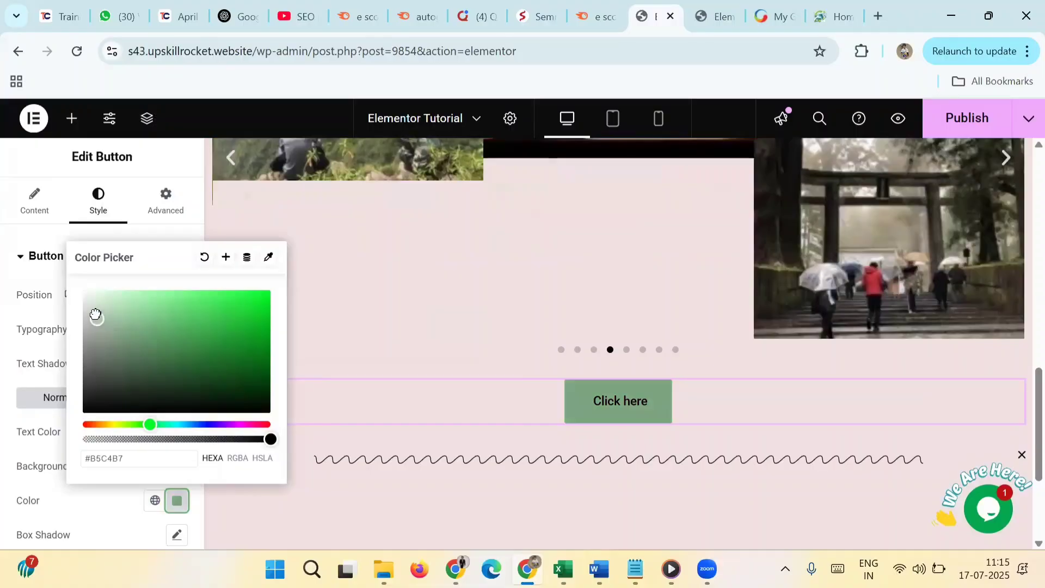
left_click_drag(95, 314, 86, 287)
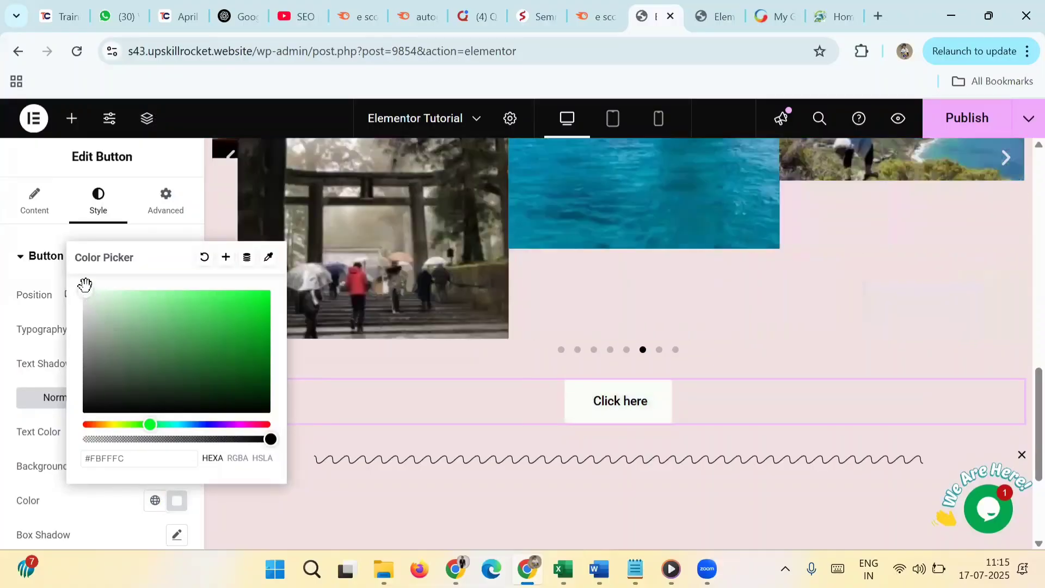
left_click(87, 341)
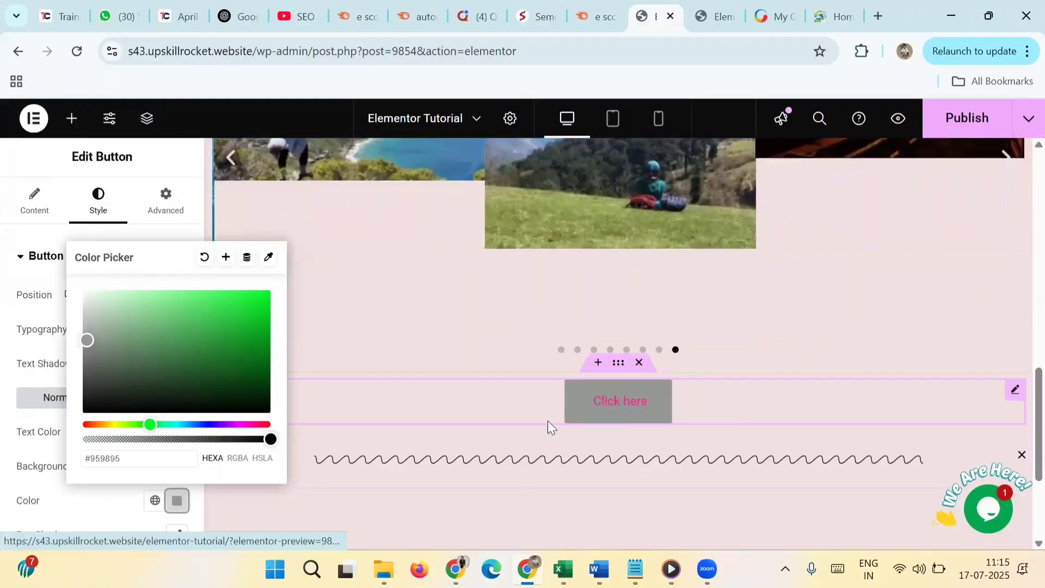
key("Escape")
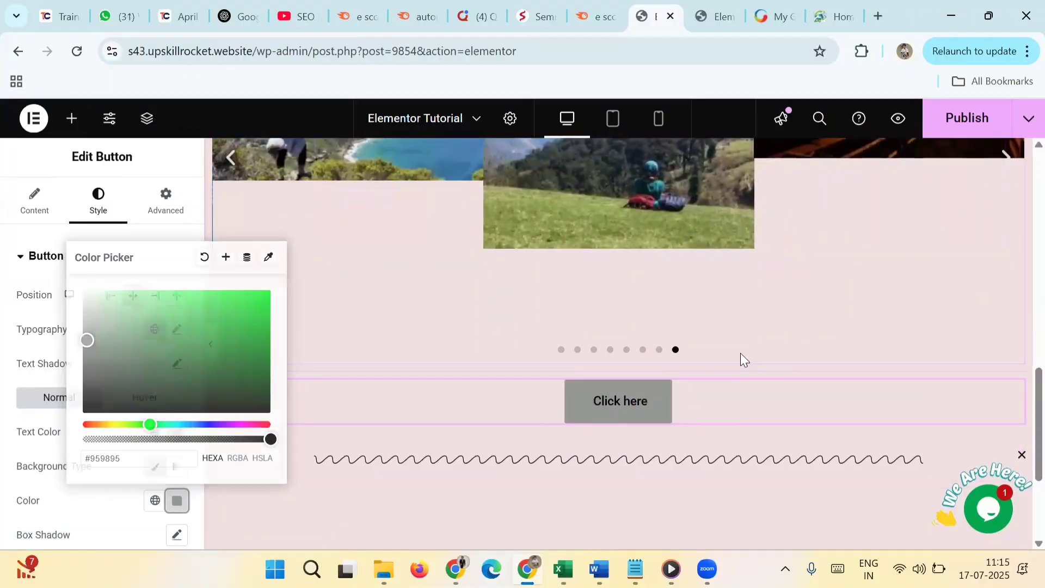
left_click(688, 294)
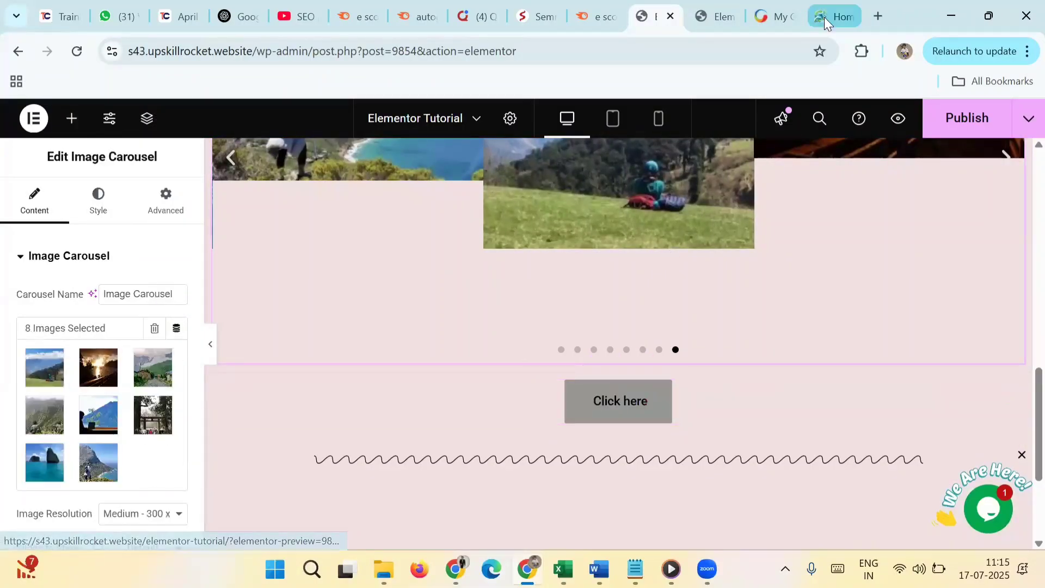
- Copy the geethasauto.com address from its open browser tab and set it as the Click here button's link
left_click(824, 17)
left_click(319, 54)
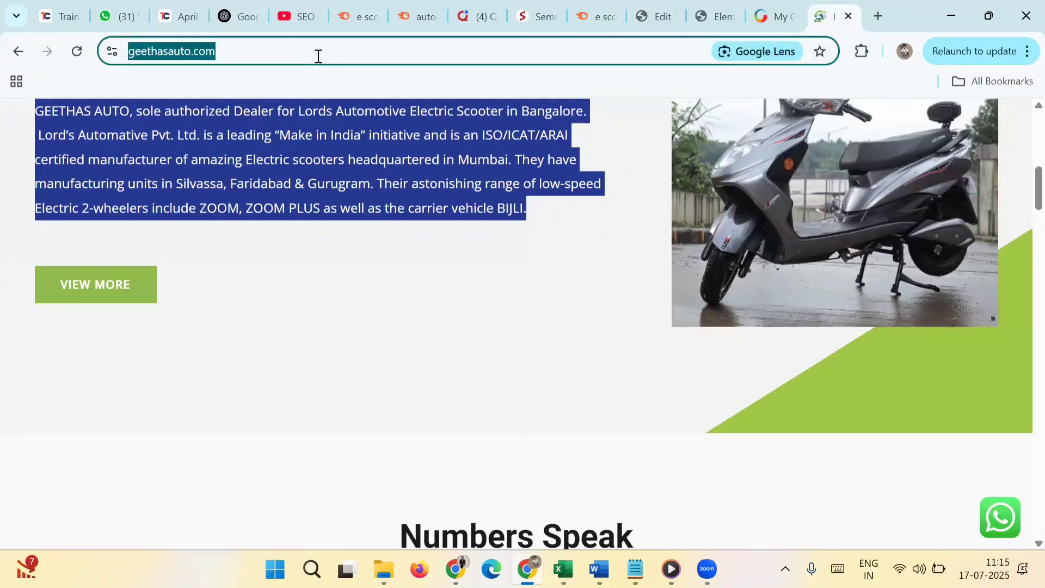
left_click(656, 17)
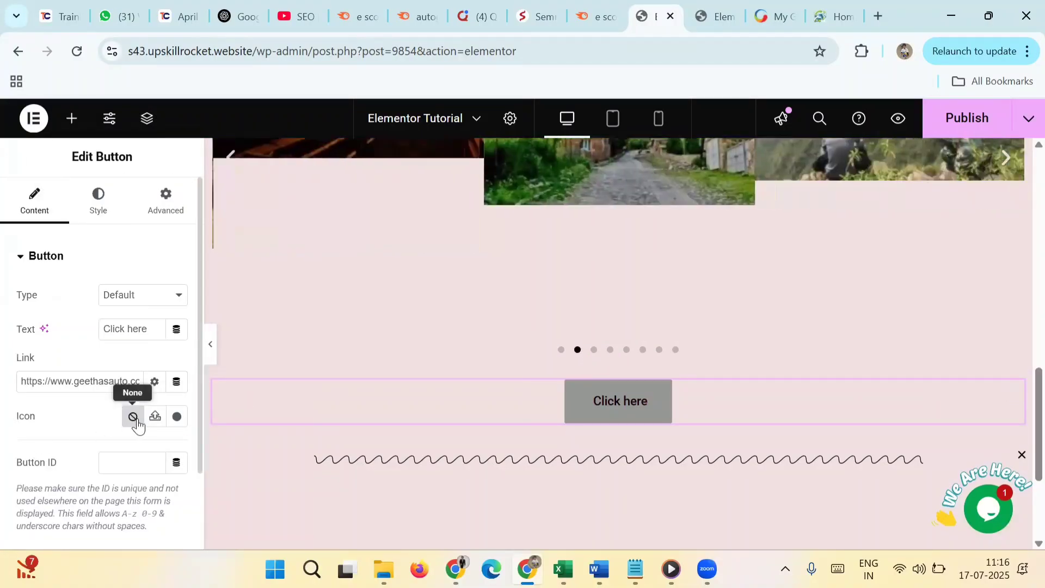
- Insert the circled down-arrow icon from the icon library into the button and set its icon spacing to 11 px
left_click(176, 418)
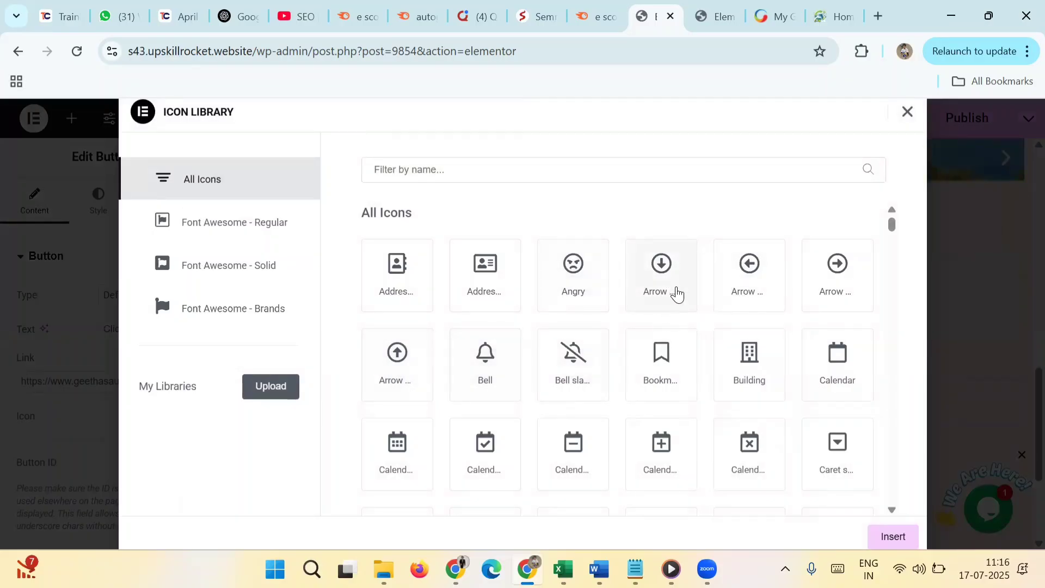
left_click(675, 289)
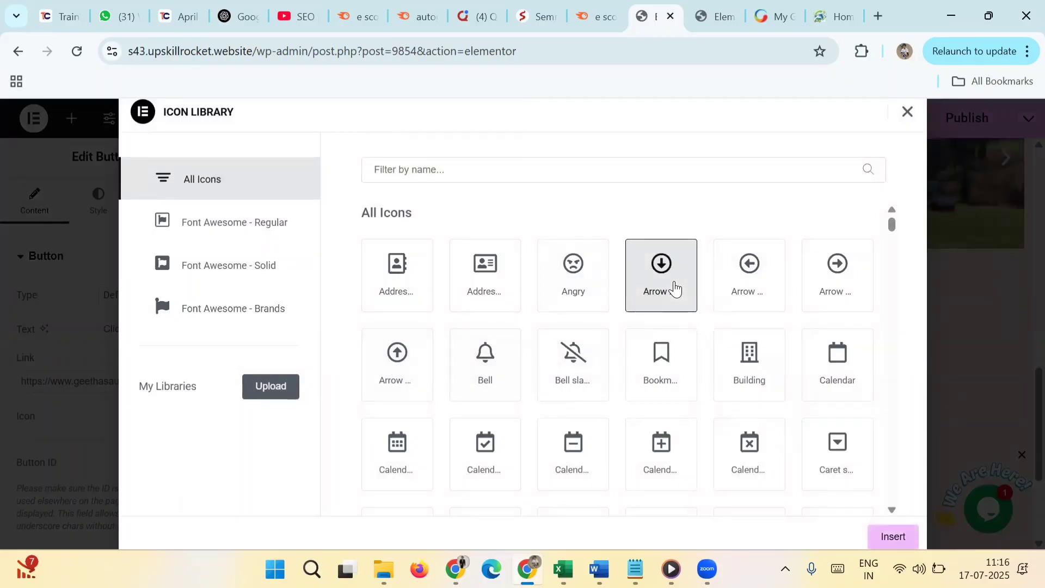
left_click(883, 534)
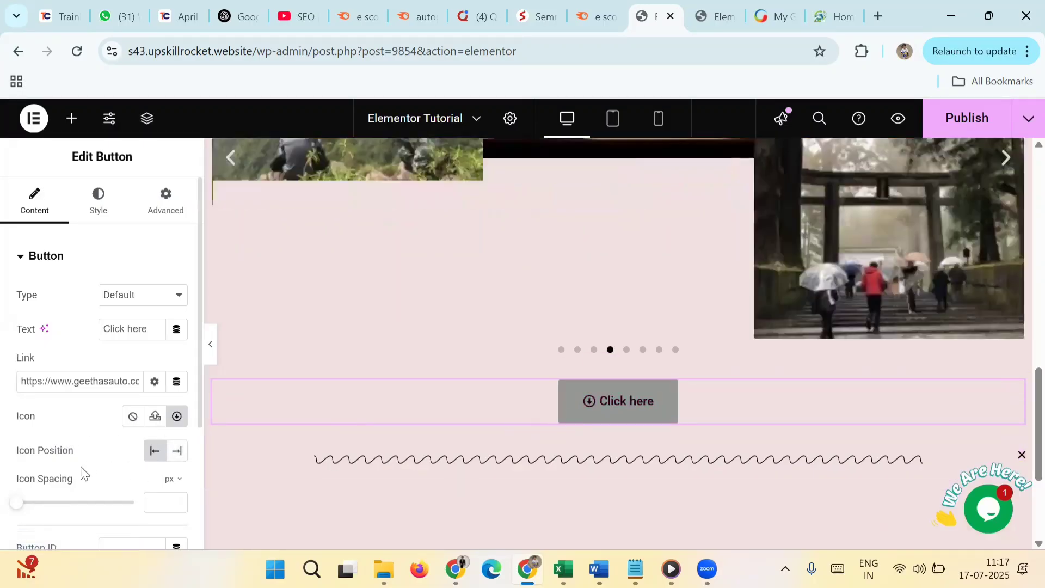
left_click(42, 501)
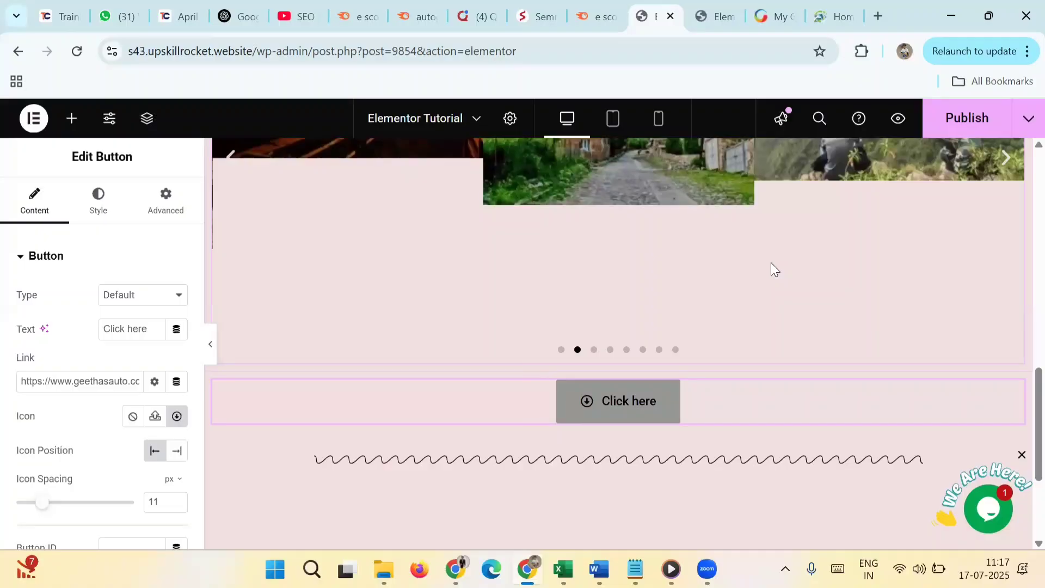